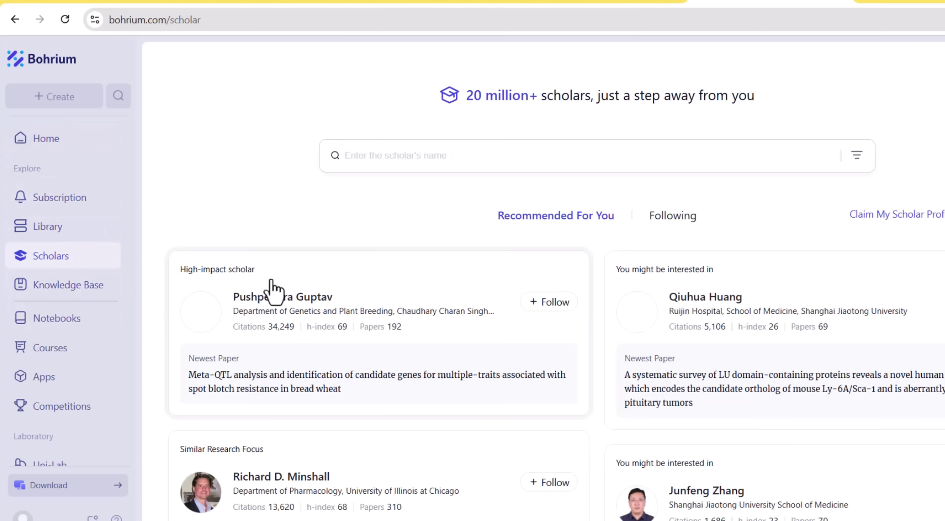
Browse the Knowledge Base, Notebooks and Courses pages, scrolling through the course listings.
left_click(68, 285)
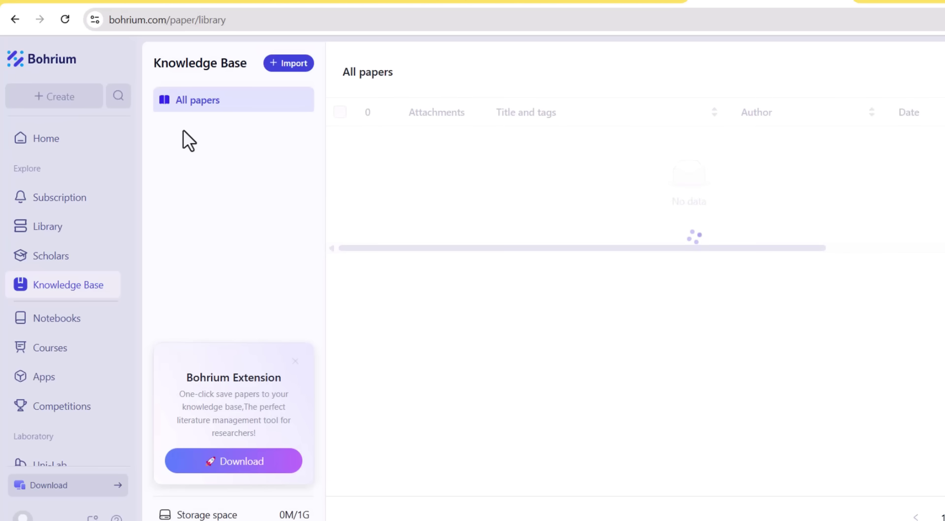
left_click(74, 323)
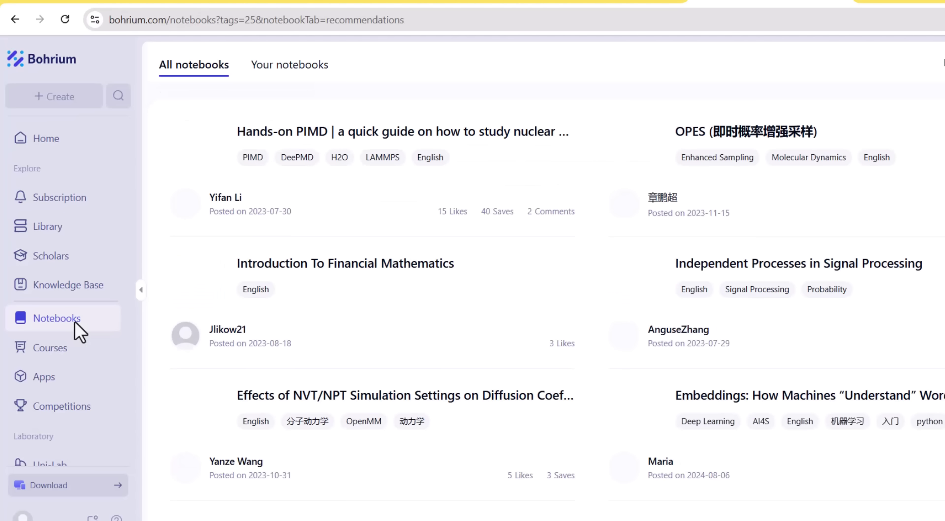
scroll(165, 179, "down", 10)
left_click(50, 348)
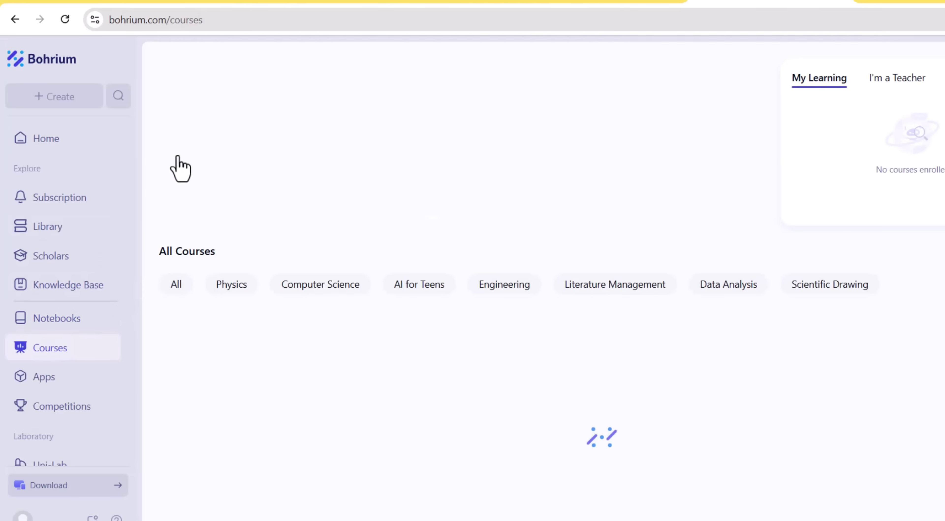
scroll(180, 163, "down", 3)
scroll(181, 161, "down", 6)
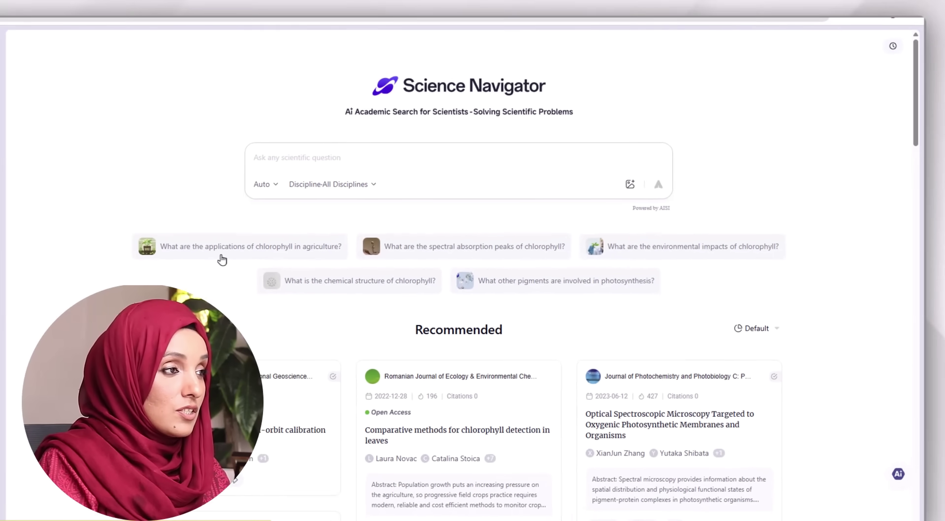
Ask about chlorophyll's applications in agriculture and browse the 49 referenced sources.
left_click(164, 263)
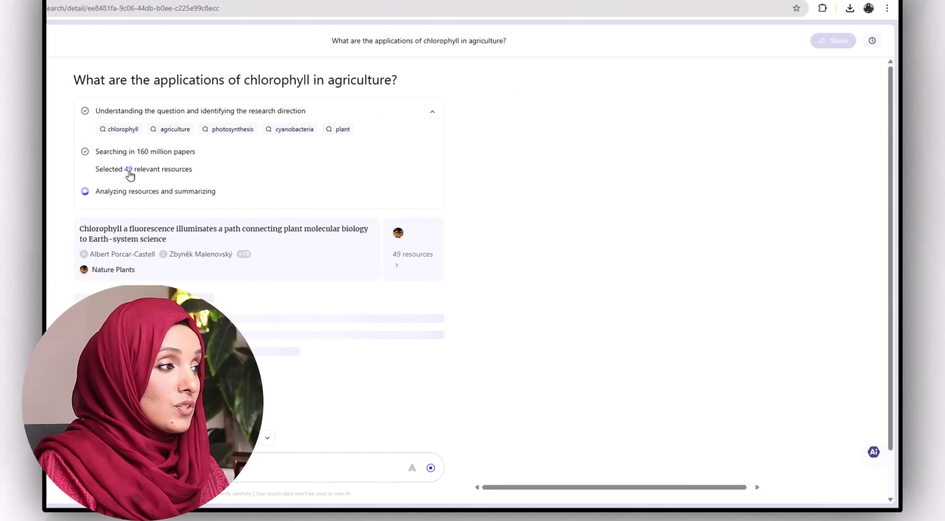
left_click(130, 171)
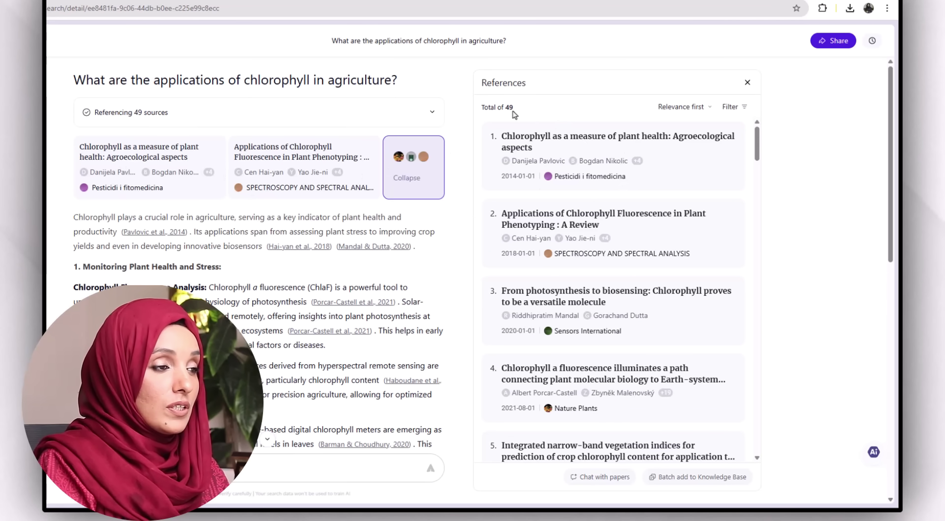
scroll(605, 177, "down", 5)
scroll(605, 220, "up", 5)
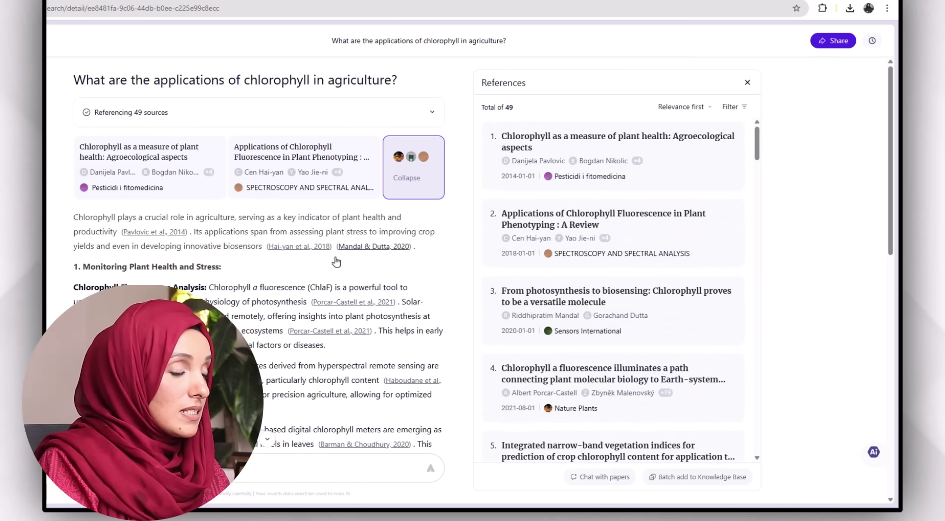
scroll(77, 160, "down", 3)
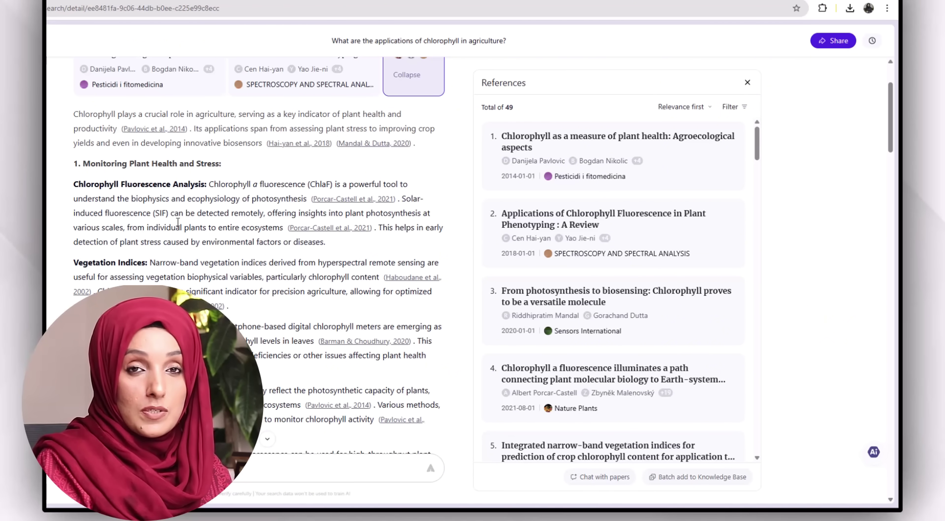
scroll(177, 227, "up", 3)
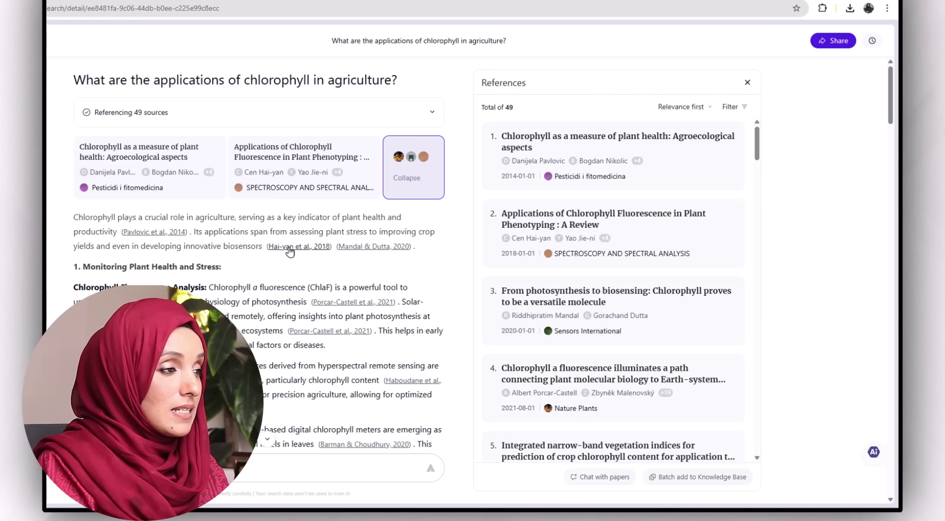
scroll(290, 252, "down", 3)
mouse_move(455, 322)
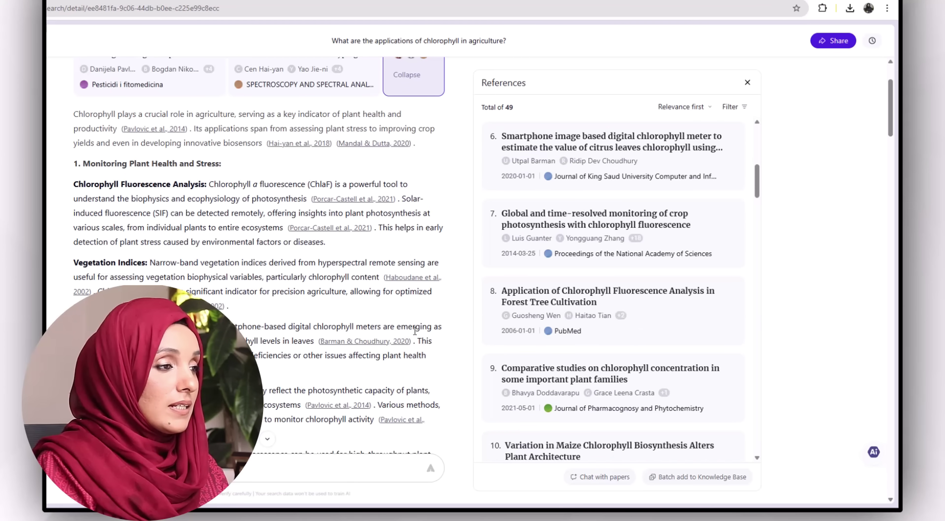
Open the smartphone chlorophyll meter paper's details and visit its official website.
left_click(475, 314)
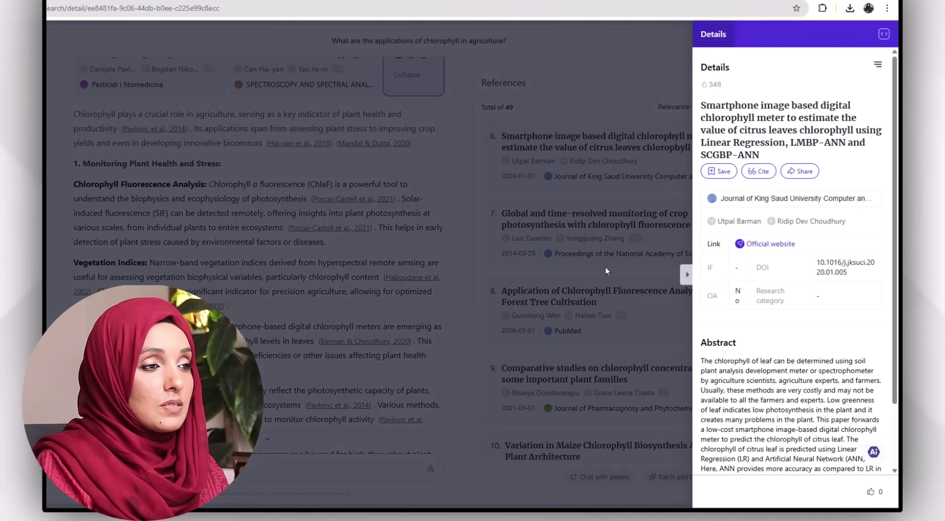
scroll(826, 293, "down", 5)
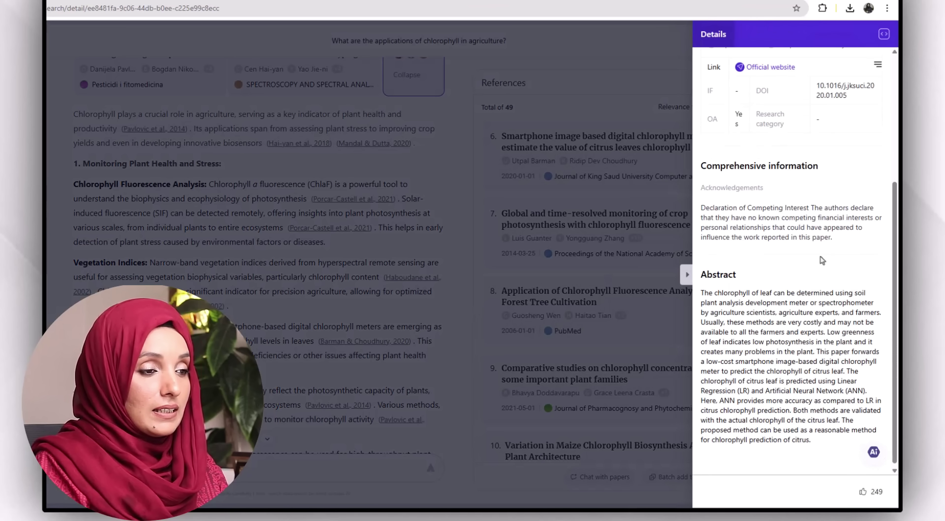
scroll(832, 337, "up", 5)
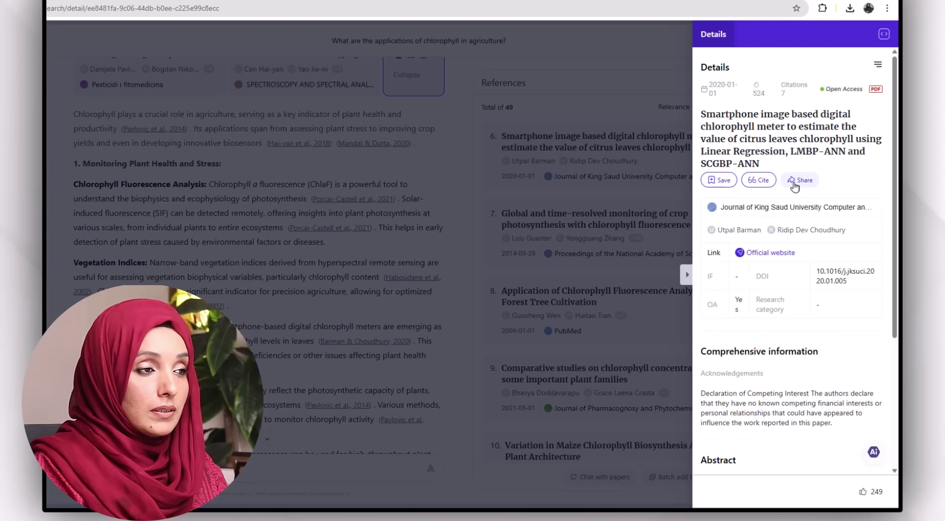
left_click(773, 258)
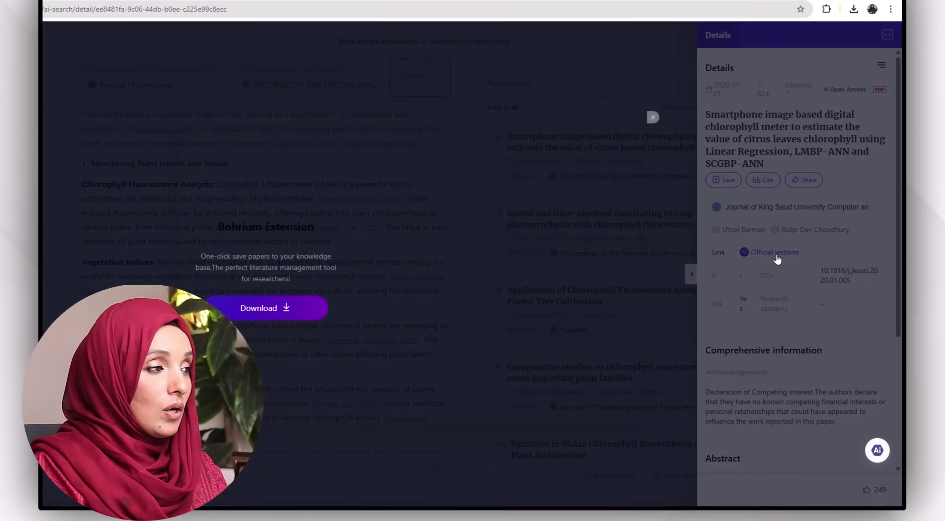
left_click(295, 305)
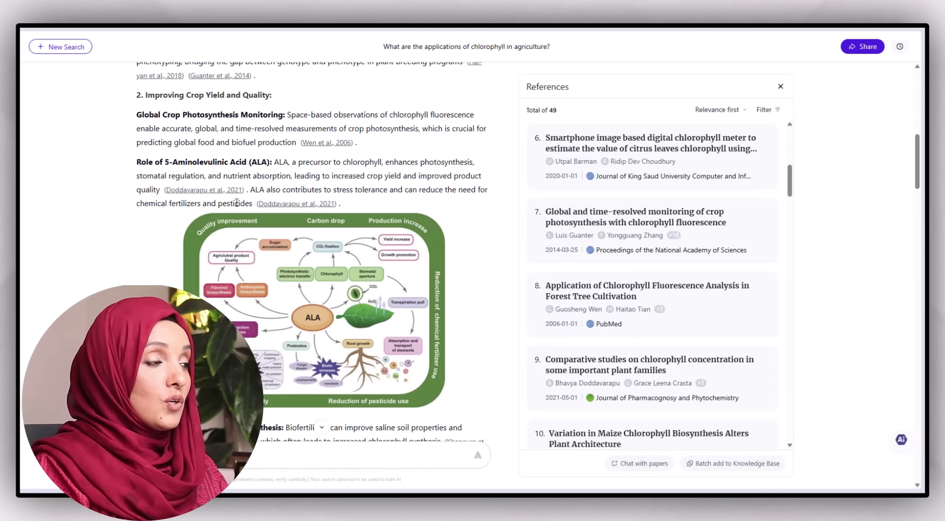
Read through the full AI answer on chlorophyll's agricultural applications.
scroll(292, 155, "up", 3)
scroll(292, 155, "down", 5)
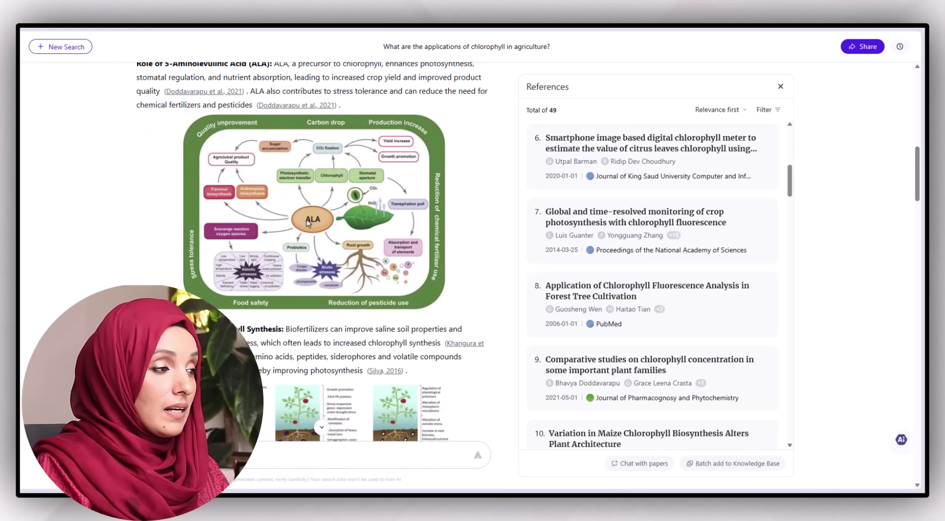
scroll(308, 223, "down", 9)
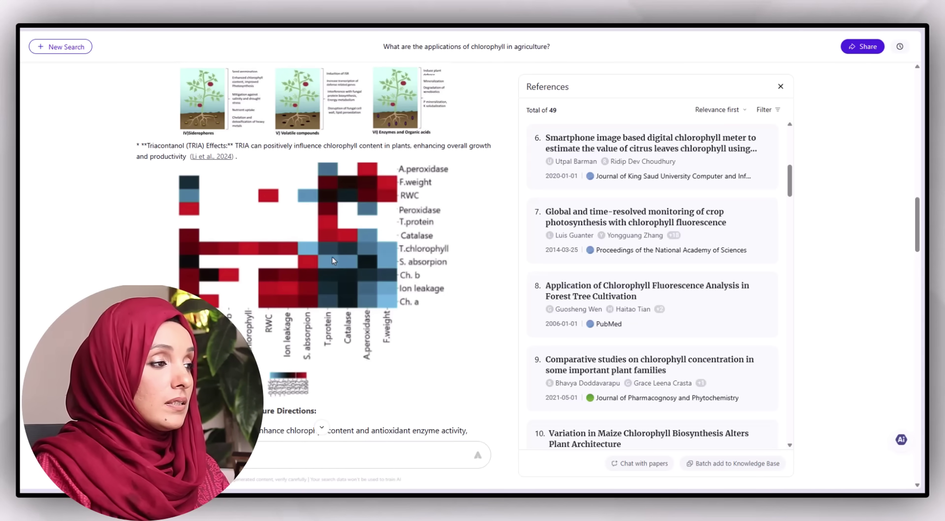
scroll(332, 261, "down", 6)
scroll(332, 260, "down", 12)
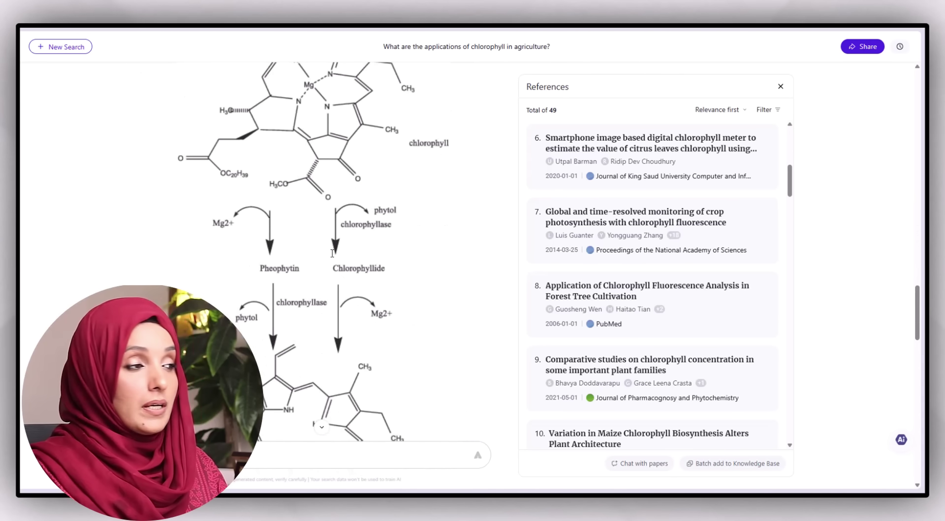
scroll(332, 253, "down", 15)
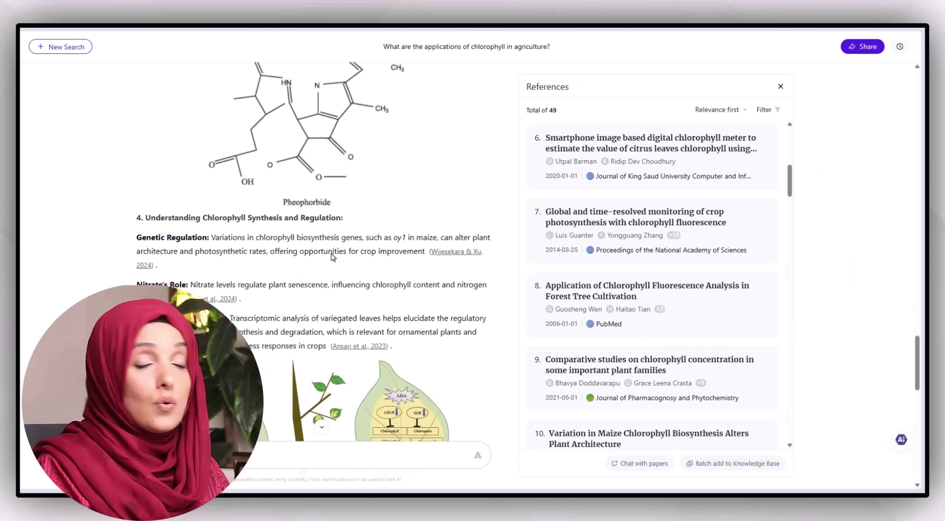
scroll(332, 256, "down", 8)
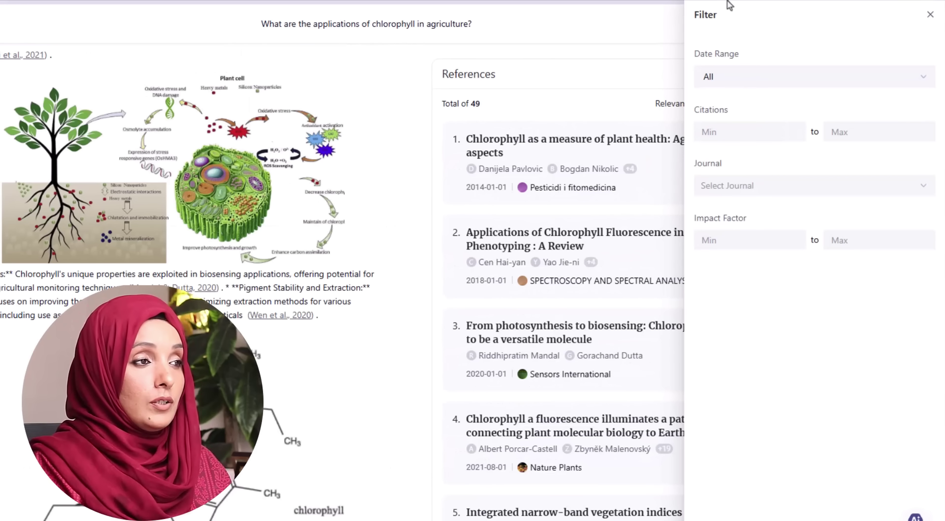
Reopen the reference filter and choose Last 3 Years as the date range.
left_click(930, 15)
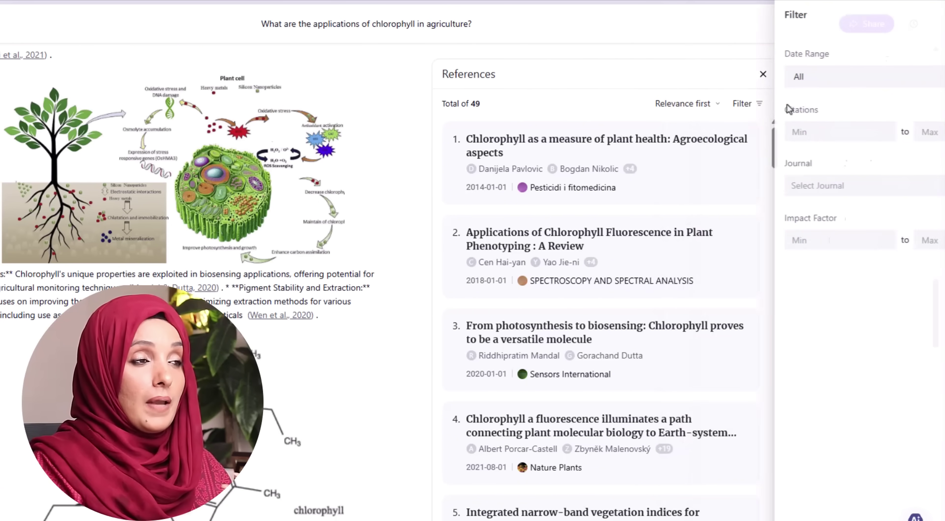
left_click(749, 108)
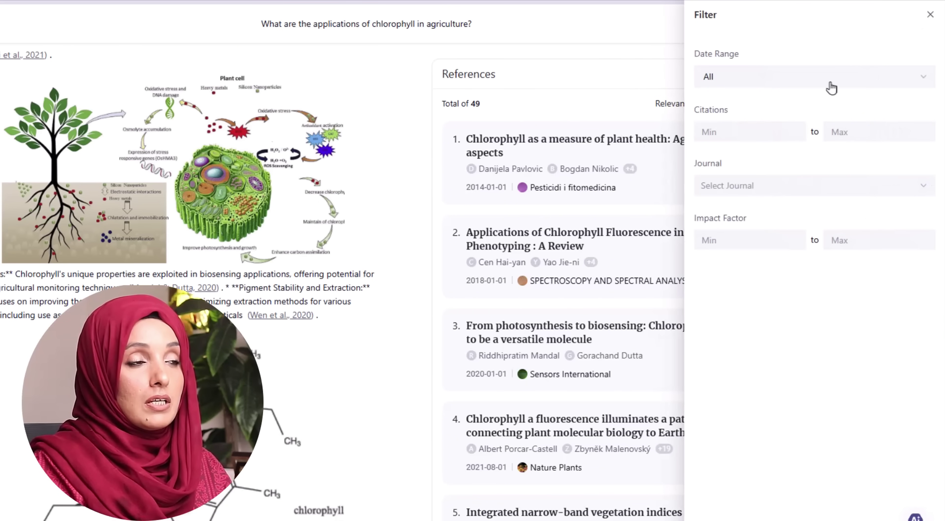
left_click(801, 84)
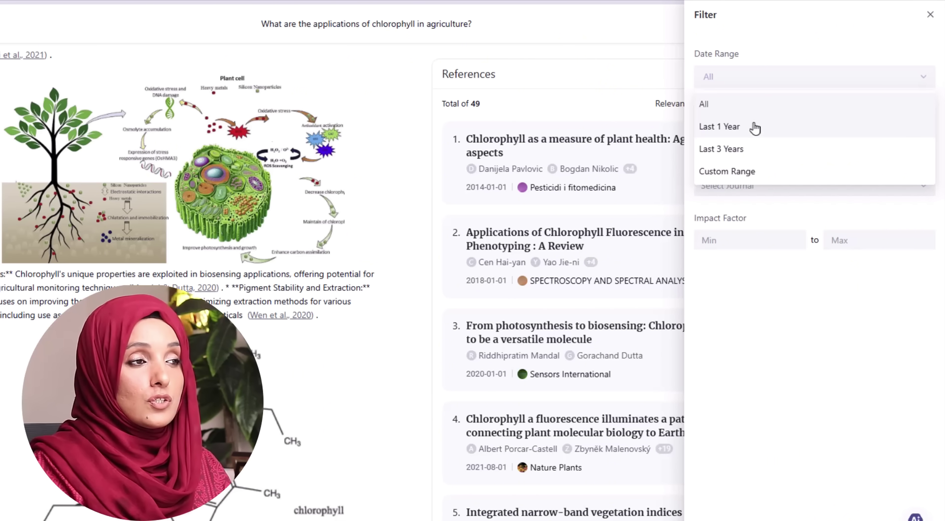
left_click(749, 150)
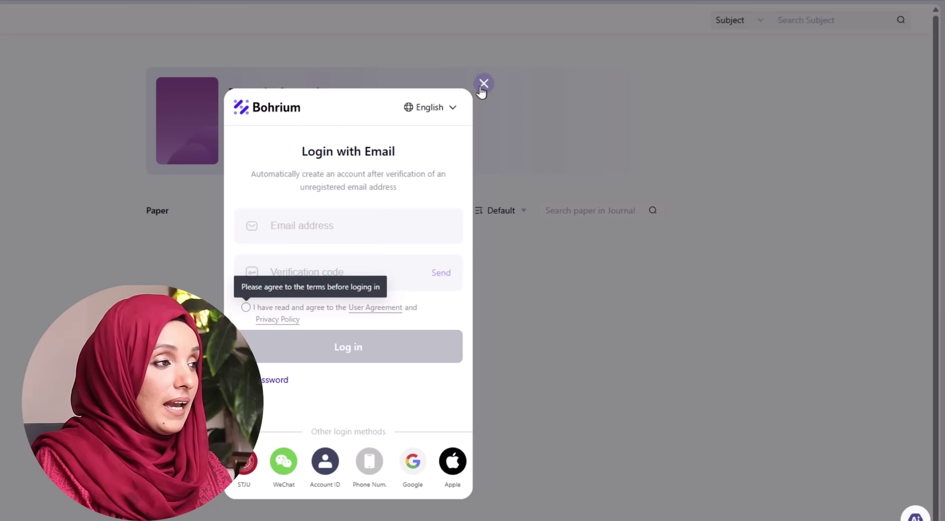
Subscribe to Pesticidi i fitomedicina, then view the Sensors International journal page, dismissing login prompts.
left_click(480, 88)
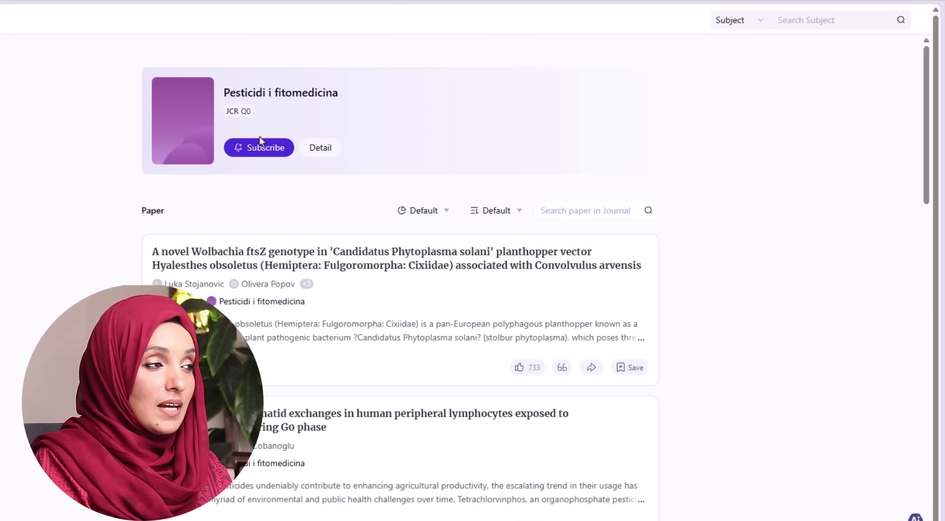
left_click(263, 158)
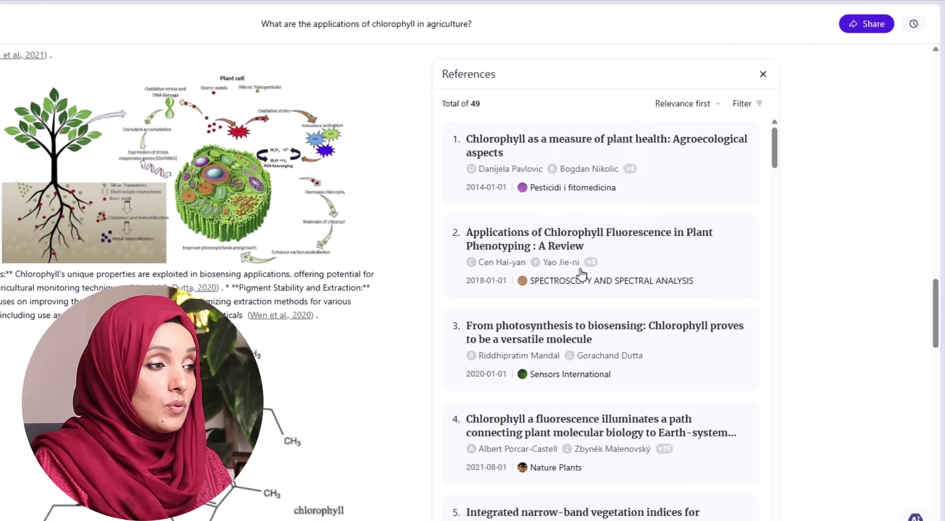
scroll(552, 319, "down", 3)
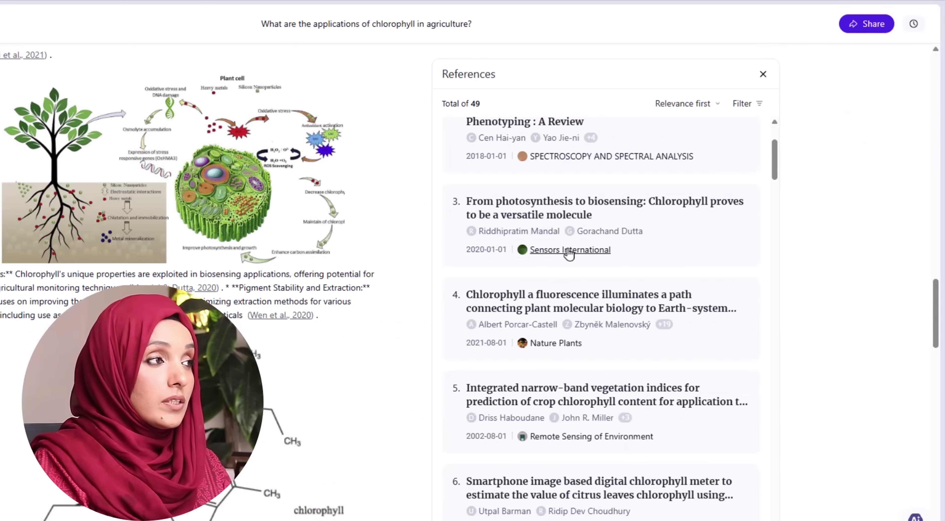
left_click(570, 255)
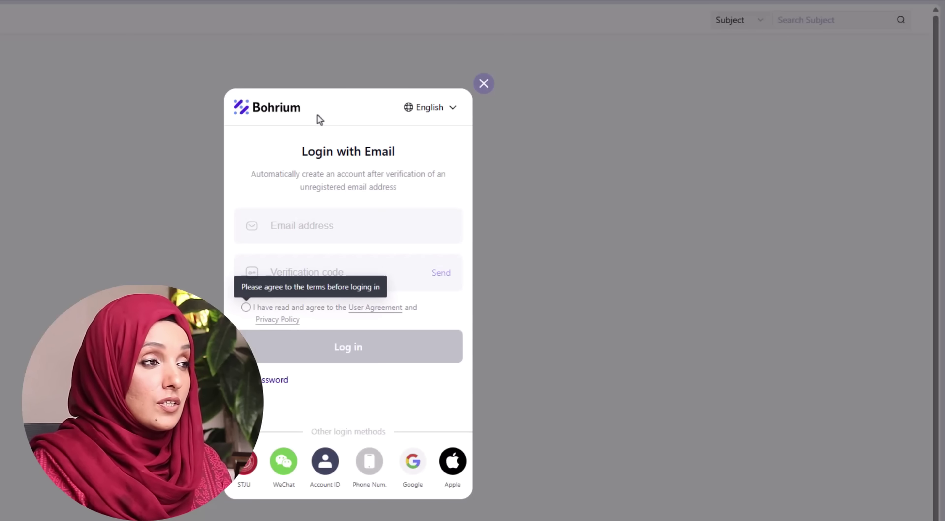
left_click(484, 84)
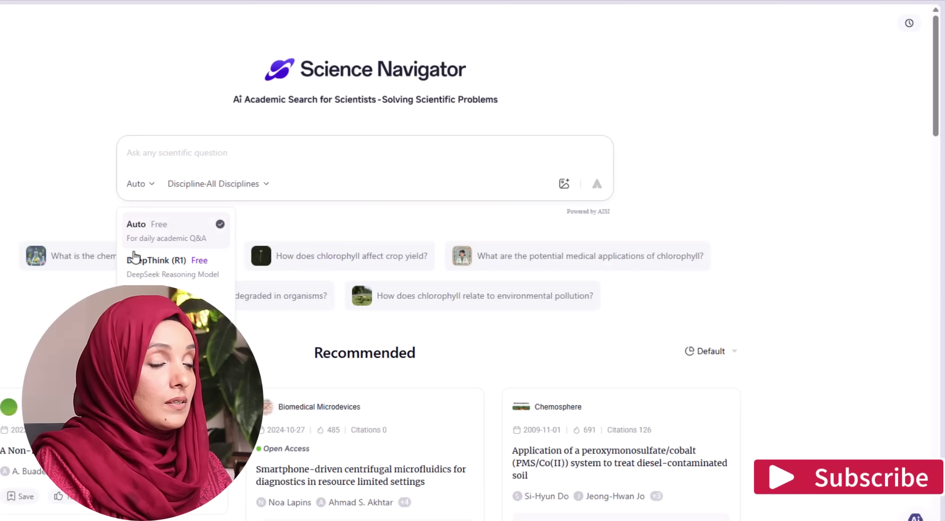
Switch the search model from Auto to DeepThink (R1).
left_click(141, 265)
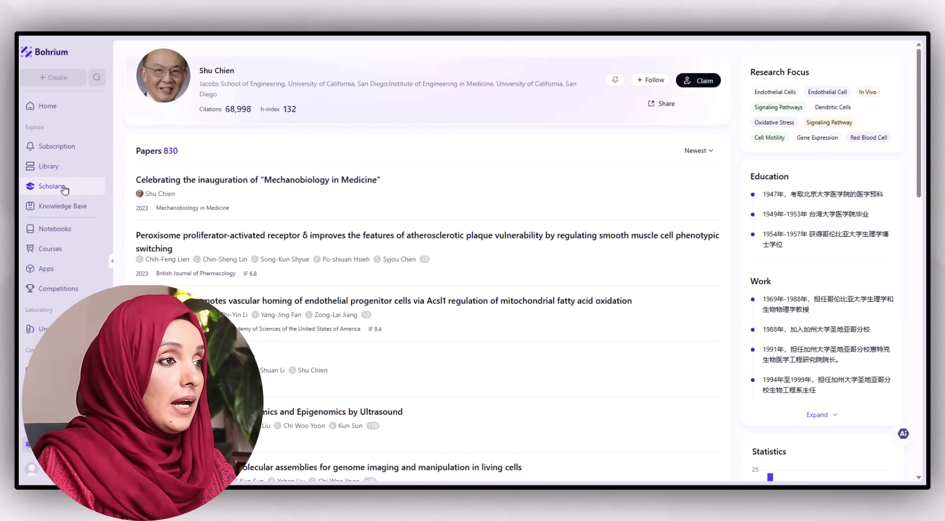
Follow the scholar and open their PPARδ atherosclerosis paper.
left_click(653, 83)
scroll(370, 248, "down", 10)
scroll(257, 240, "up", 10)
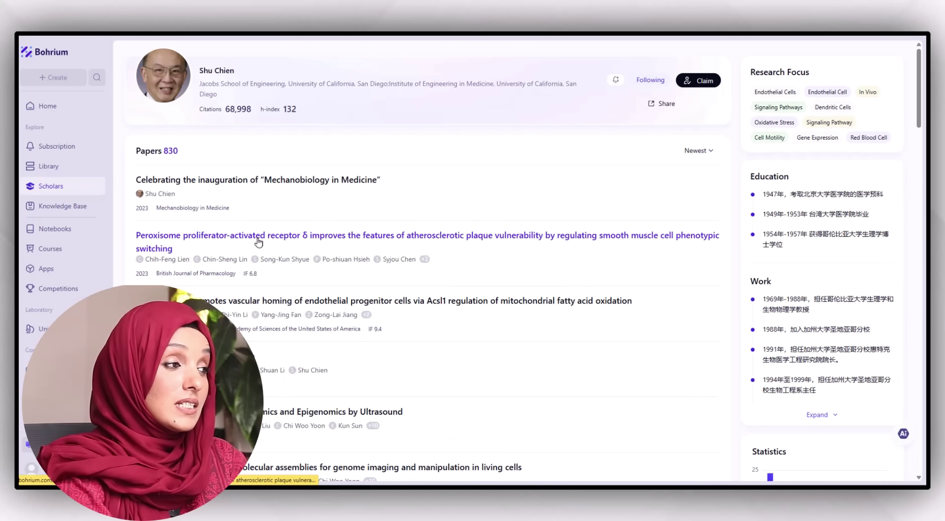
left_click(259, 242)
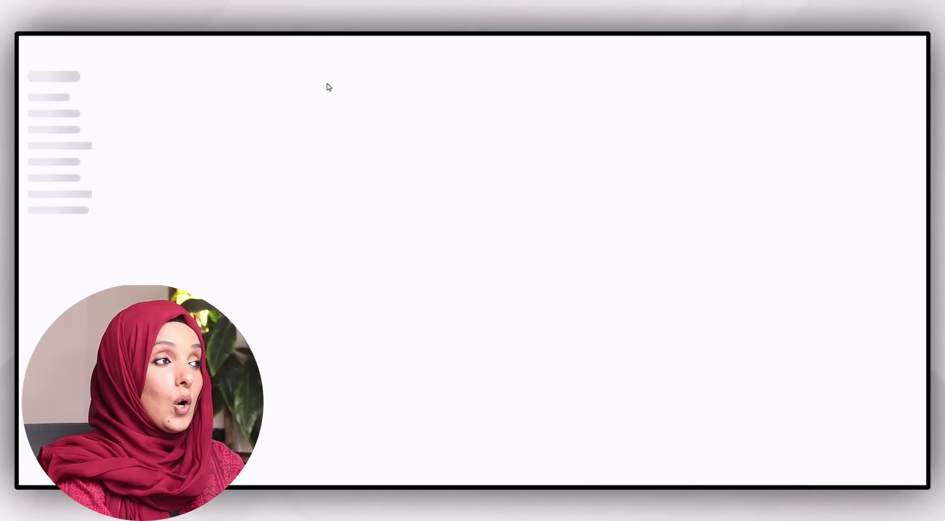
Scroll down to the paper's References and open the first reference's paper page.
scroll(386, 258, "up", 4)
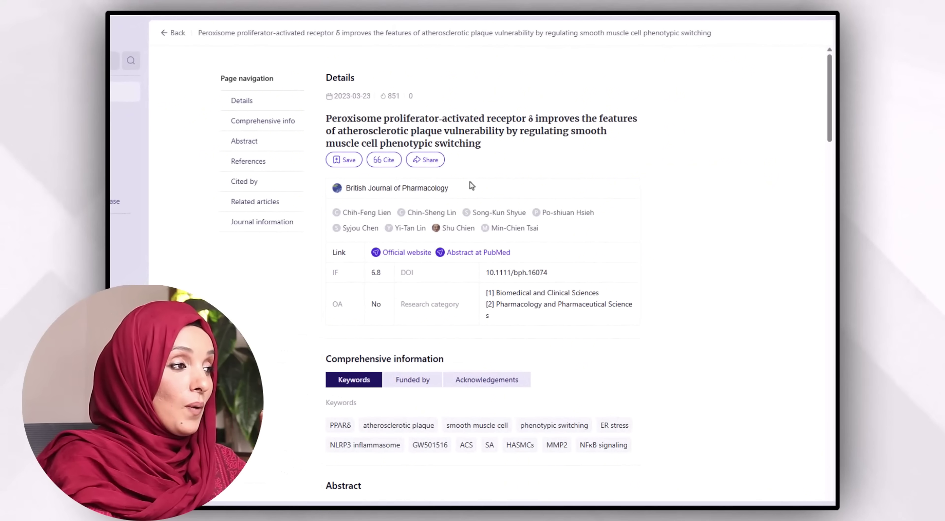
scroll(408, 327, "down", 4)
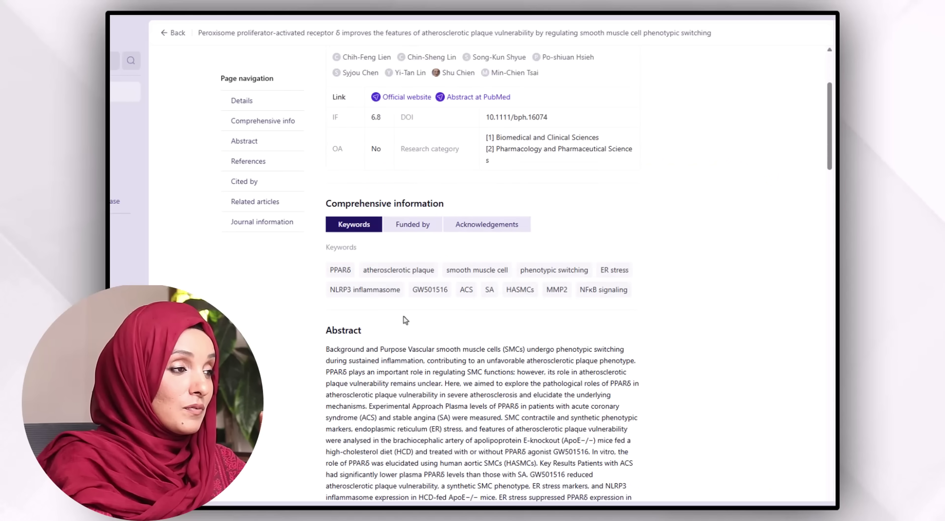
scroll(344, 243, "down", 6)
scroll(344, 243, "down", 5)
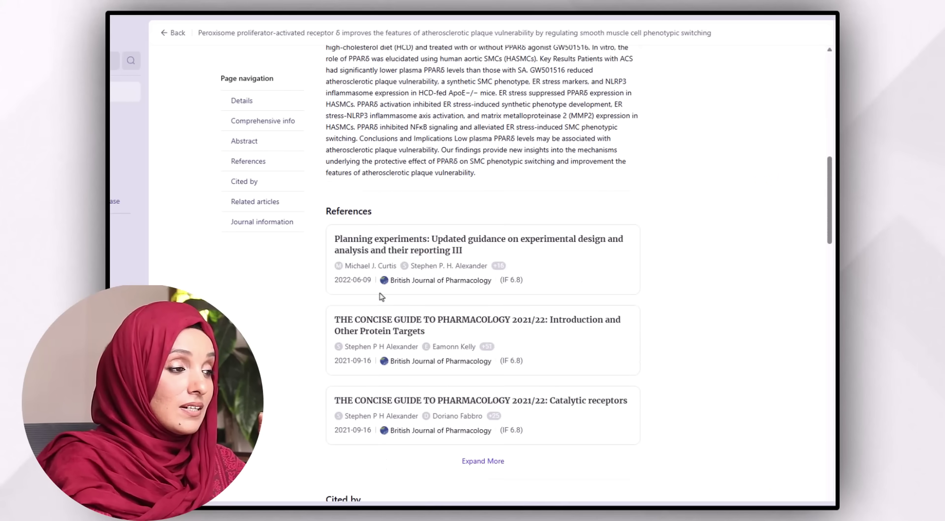
left_click(361, 285)
scroll(461, 328, "up", 7)
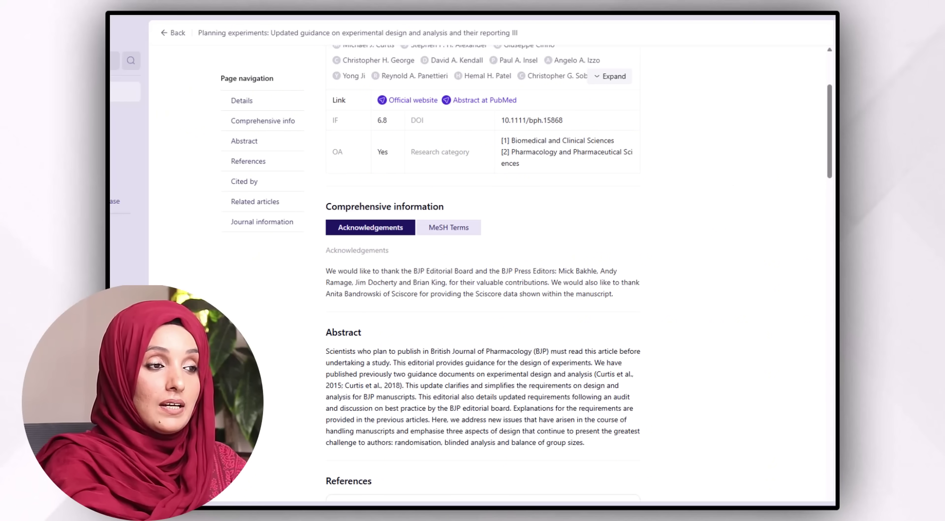
scroll(459, 261, "up", 4)
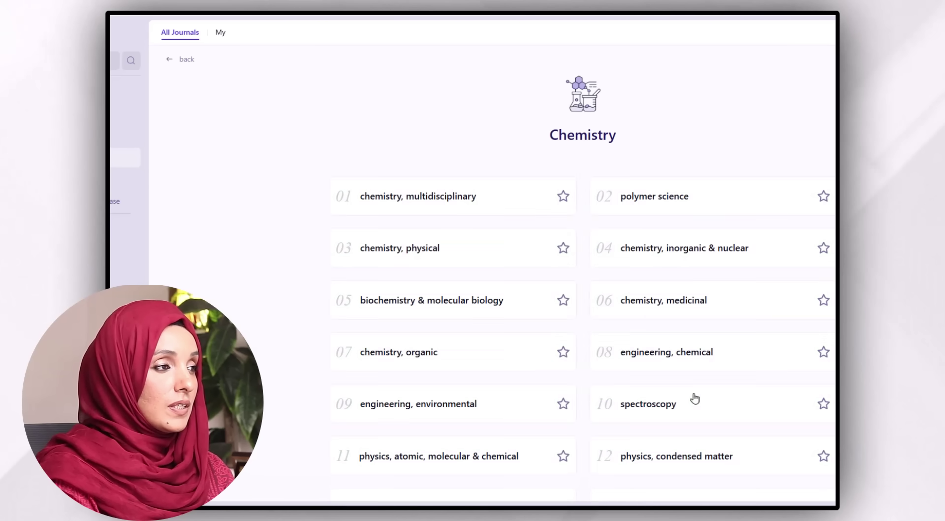
Subscribe to Nature Reviews Chemistry from the chemistry, multidisciplinary list and scan its papers.
left_click(448, 208)
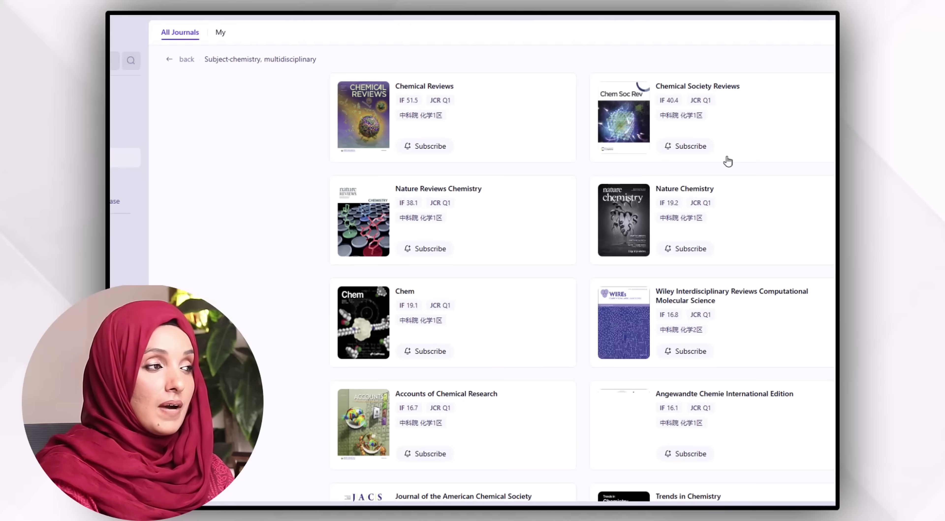
left_click(439, 217)
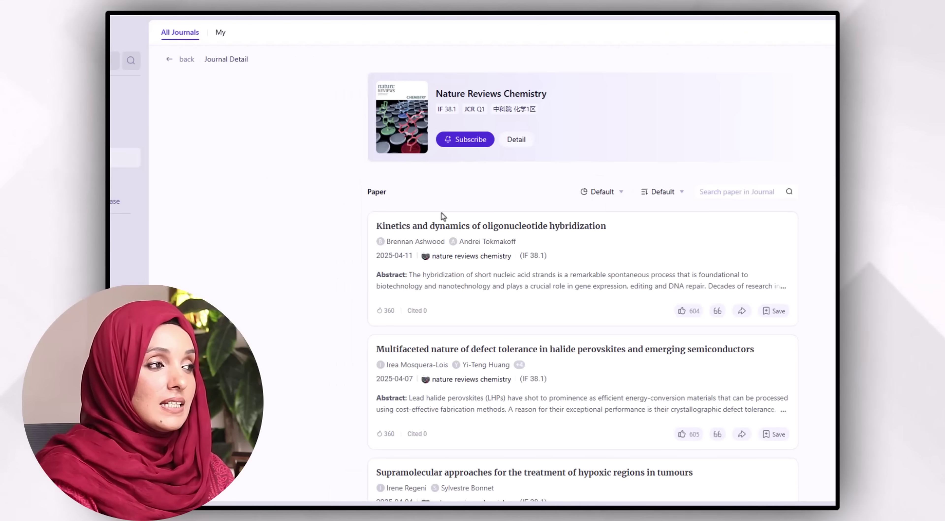
left_click(469, 139)
scroll(438, 297, "down", 8)
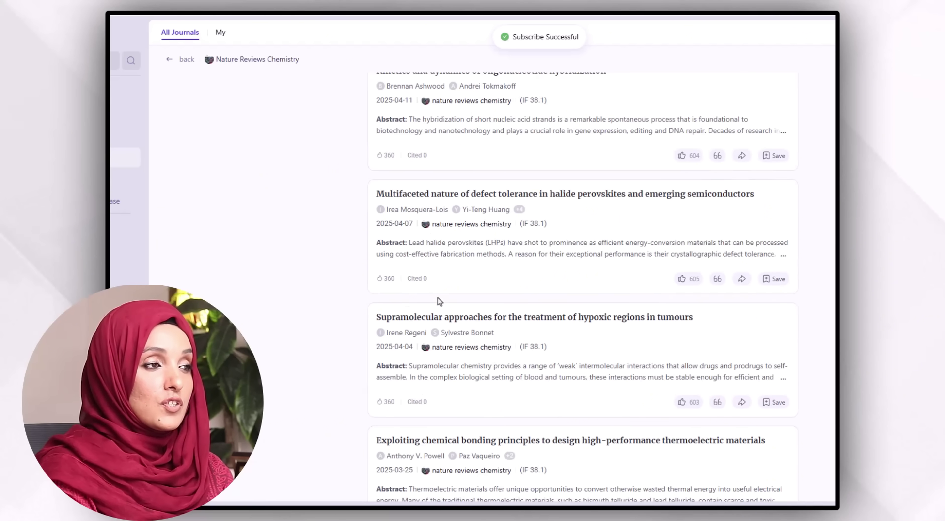
scroll(544, 270, "up", 8)
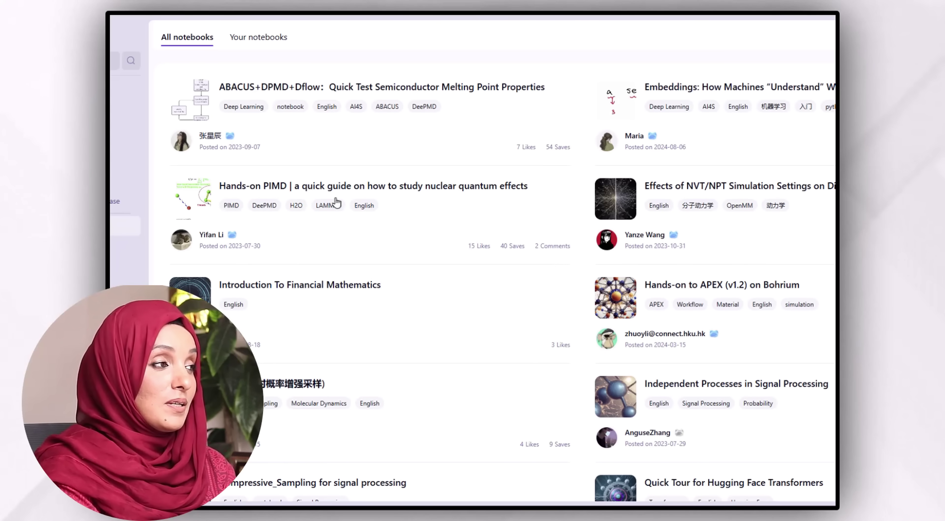
Open the ABACUS+DPMD+Dflow melting-point notebook and skim its introduction and methods.
left_click(343, 89)
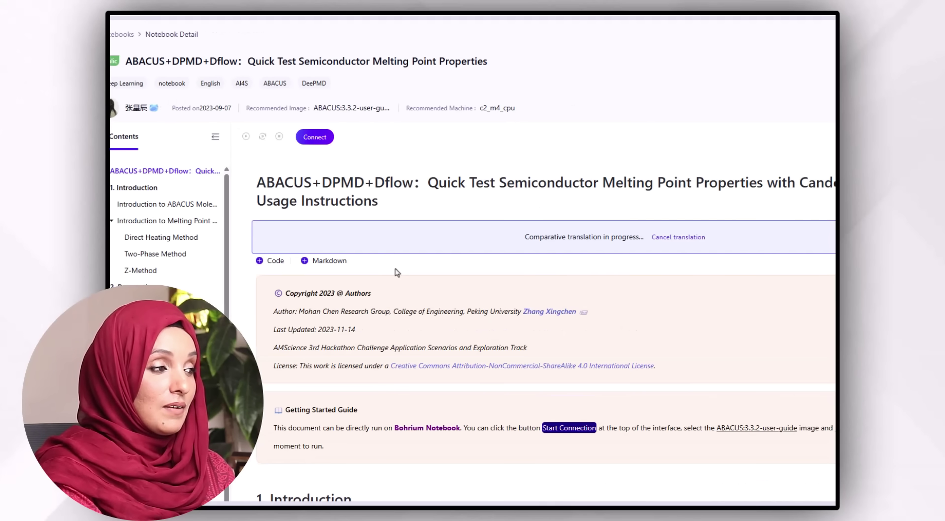
scroll(365, 293, "down", 5)
scroll(365, 292, "down", 15)
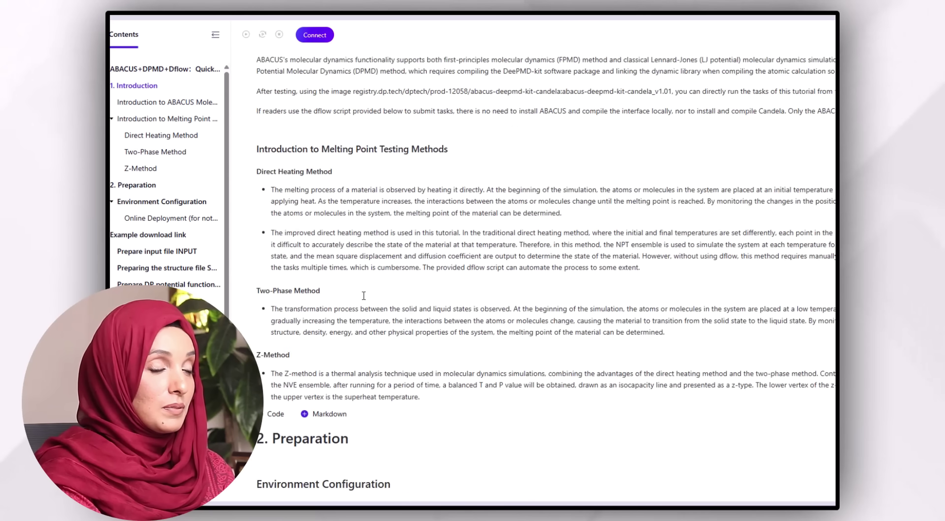
scroll(364, 295, "up", 3)
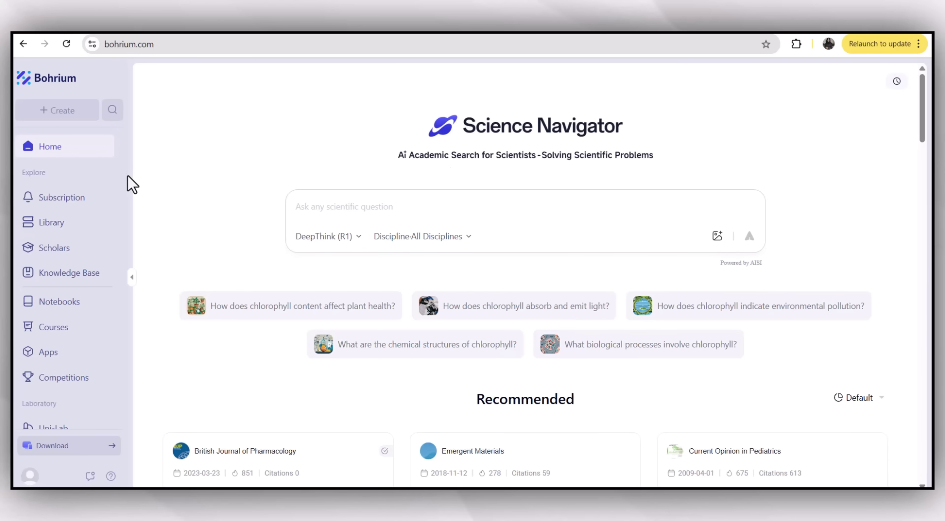
Visit the Scholars, Knowledge Base, Notebooks and Courses pages, scrolling the course list.
left_click(31, 251)
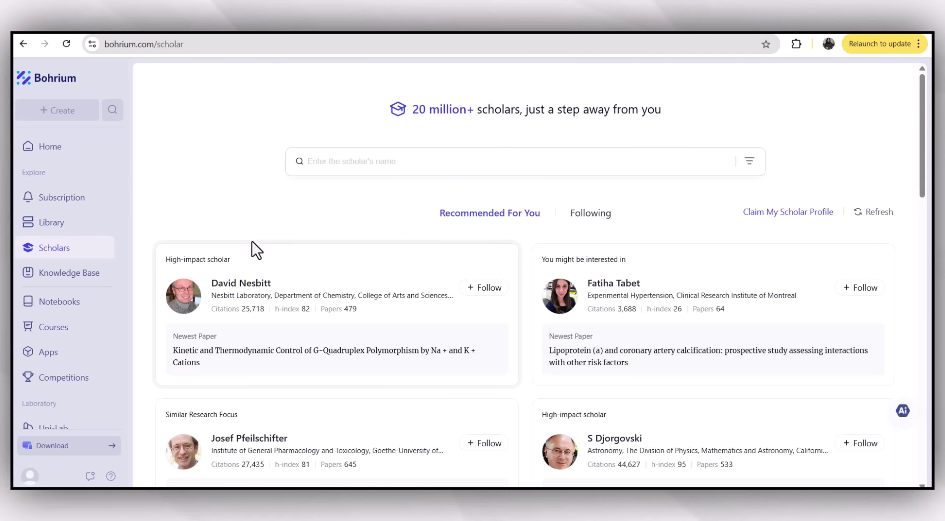
scroll(280, 290, "down", 3)
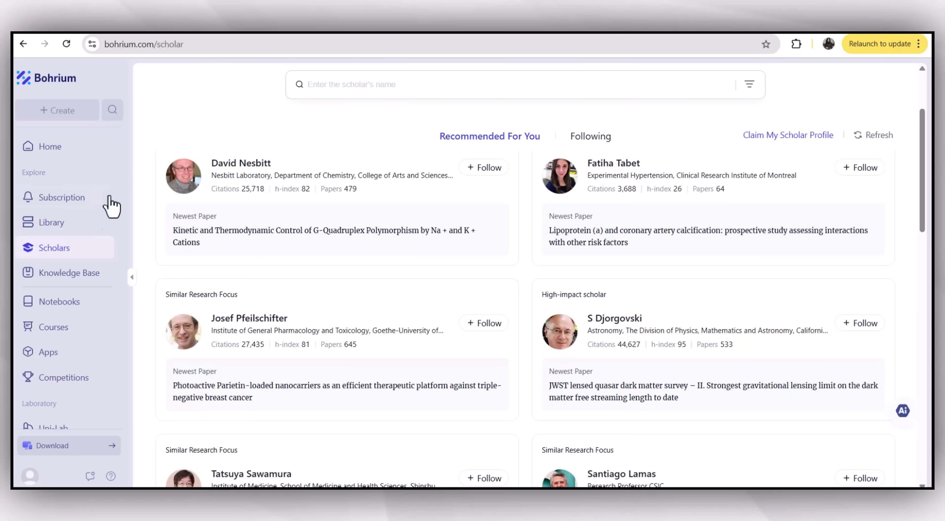
left_click(86, 278)
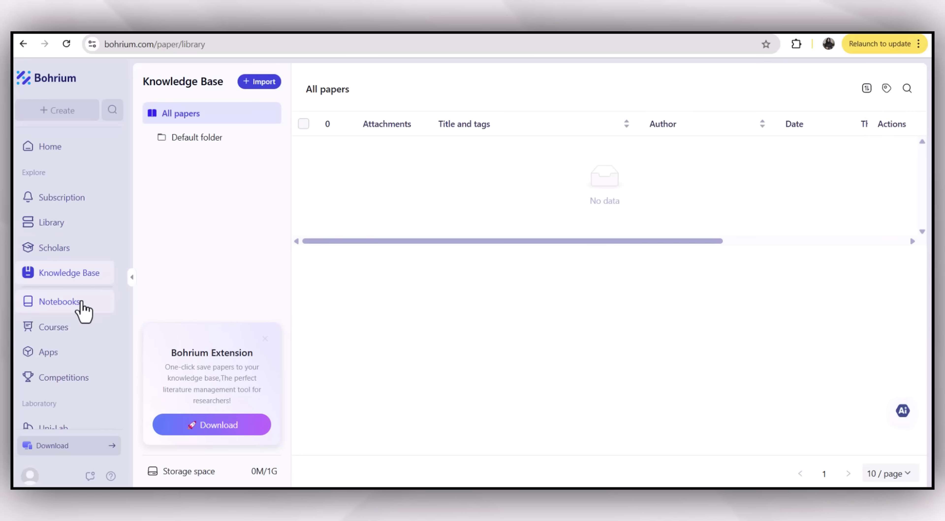
left_click(59, 302)
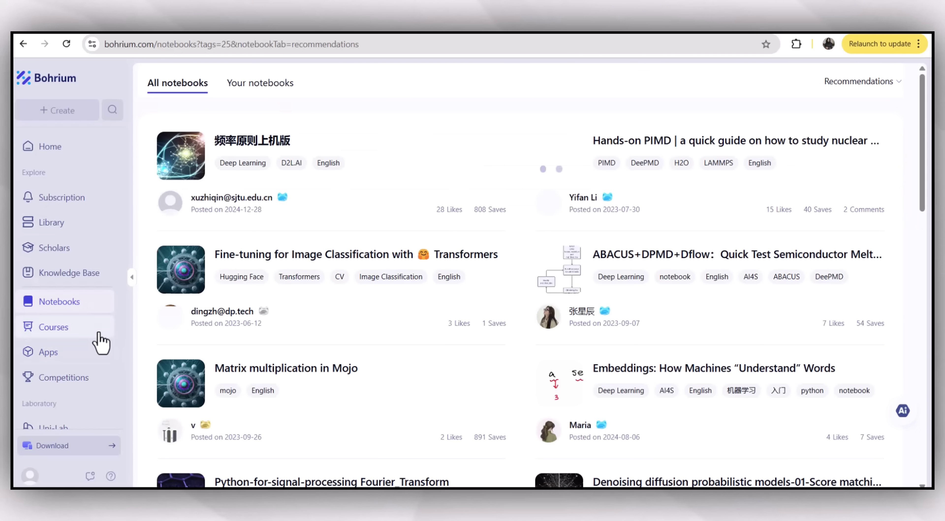
left_click(88, 328)
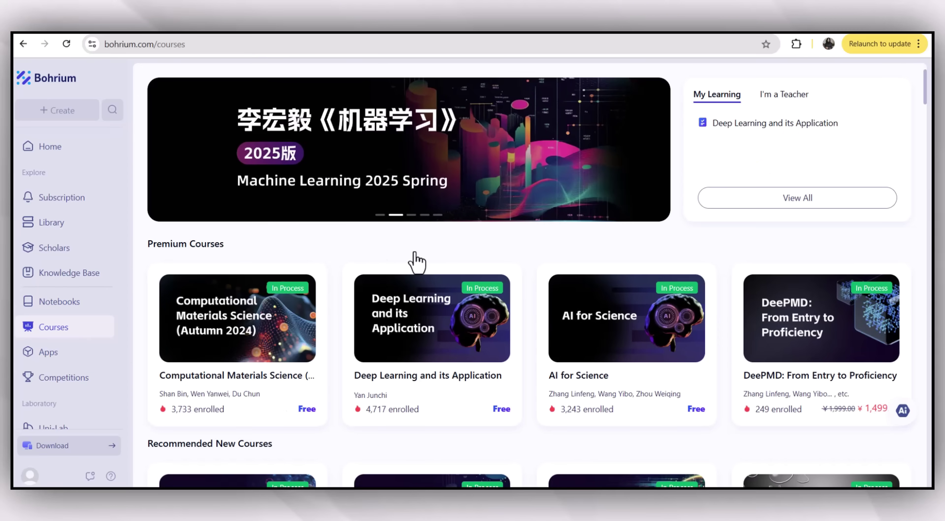
scroll(417, 261, "down", 5)
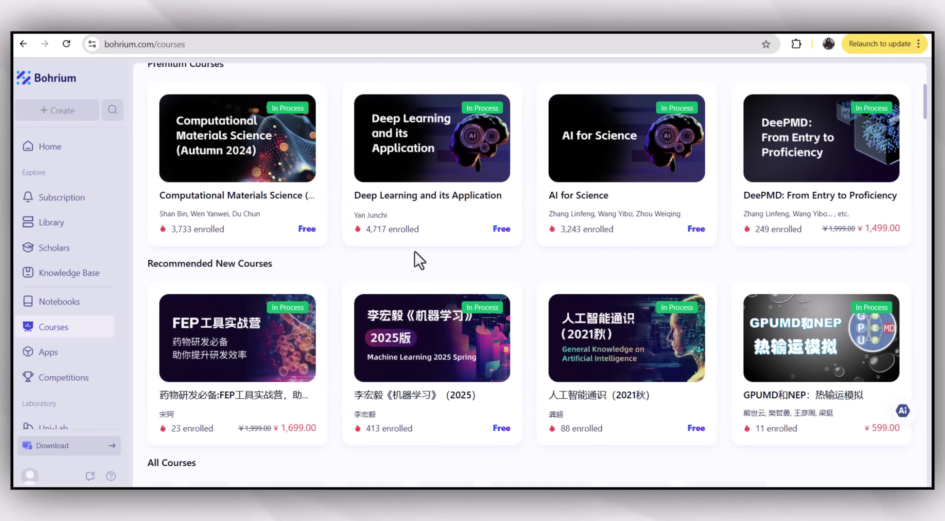
scroll(375, 205, "down", 20)
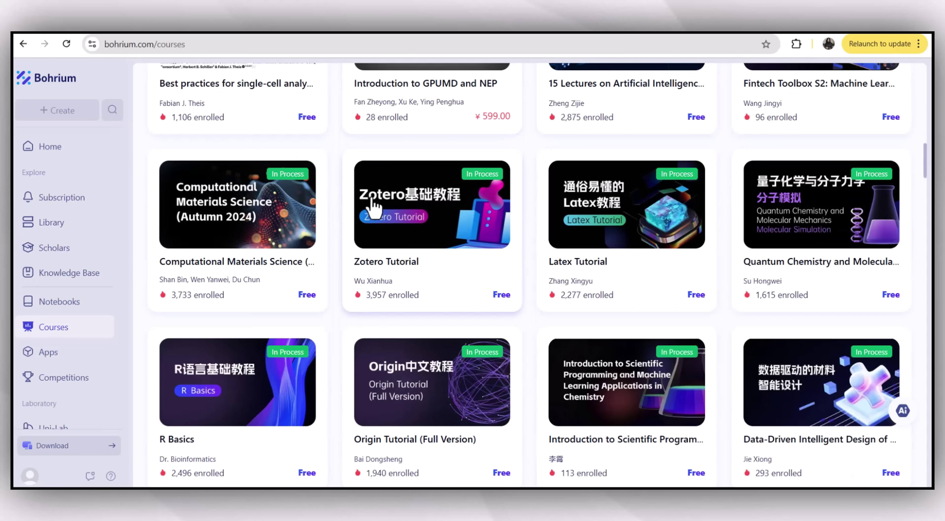
scroll(374, 205, "up", 20)
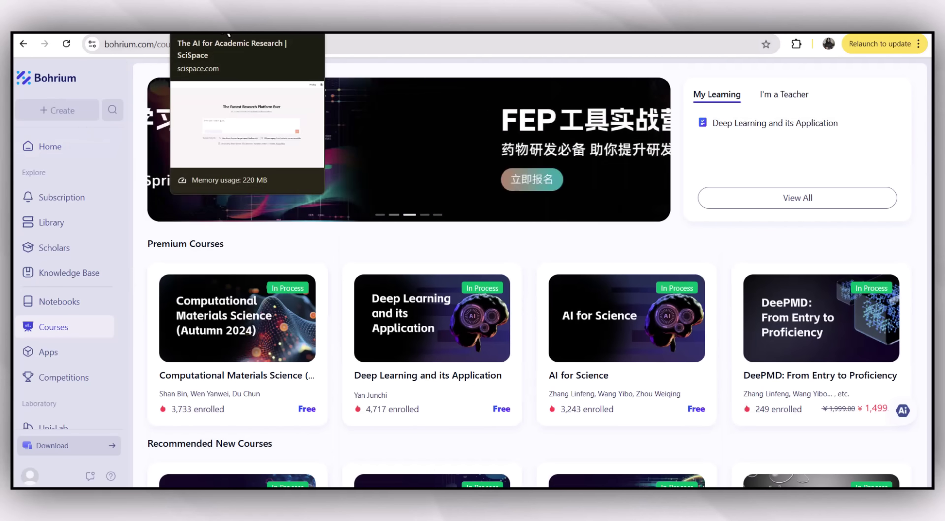
Glance at the SciSpace and ResearchPal tabs, scrolling the ResearchPal document.
left_click(225, 33)
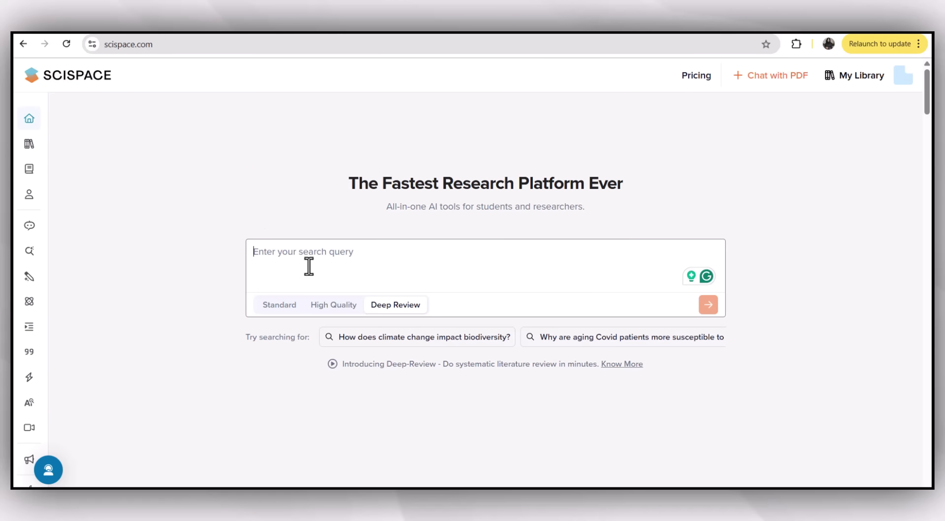
left_click(477, 34)
left_click(490, 35)
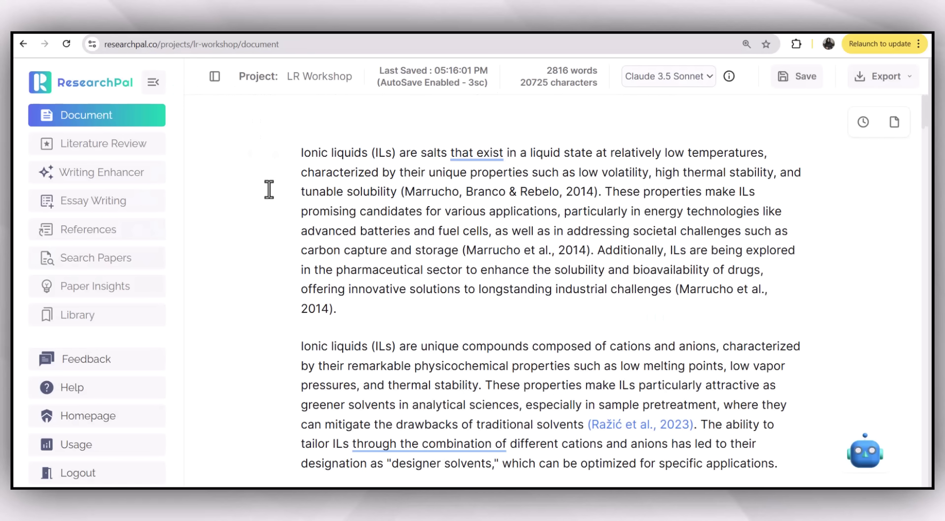
scroll(295, 212, "down", 20)
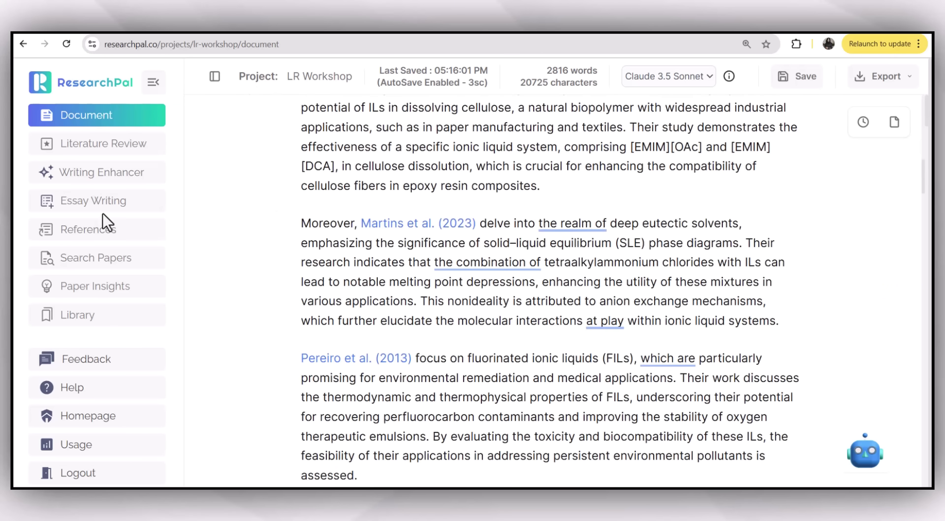
scroll(525, 358, "down", 15)
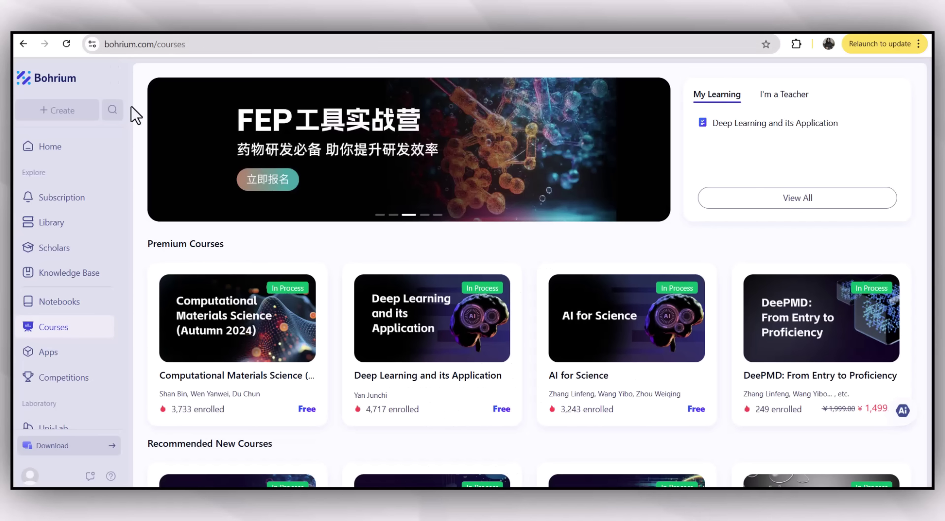
From Home, open the chlorophyll fluorescence stress paper and follow its first reference to the Taxus paper.
left_click(107, 152)
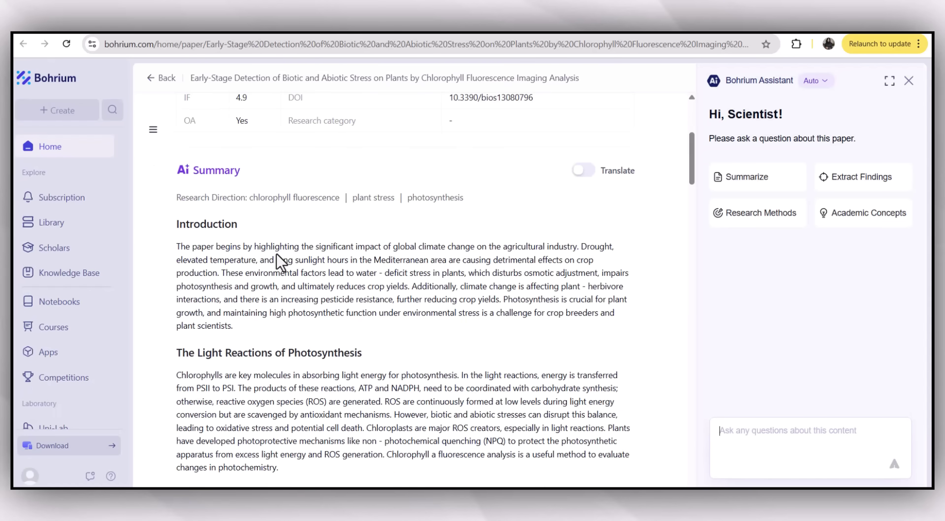
scroll(279, 260, "down", 15)
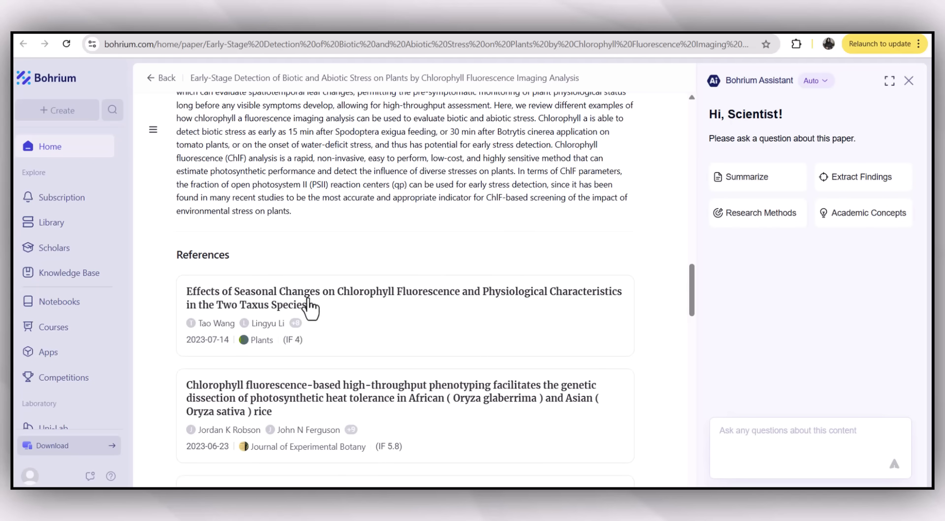
left_click(250, 310)
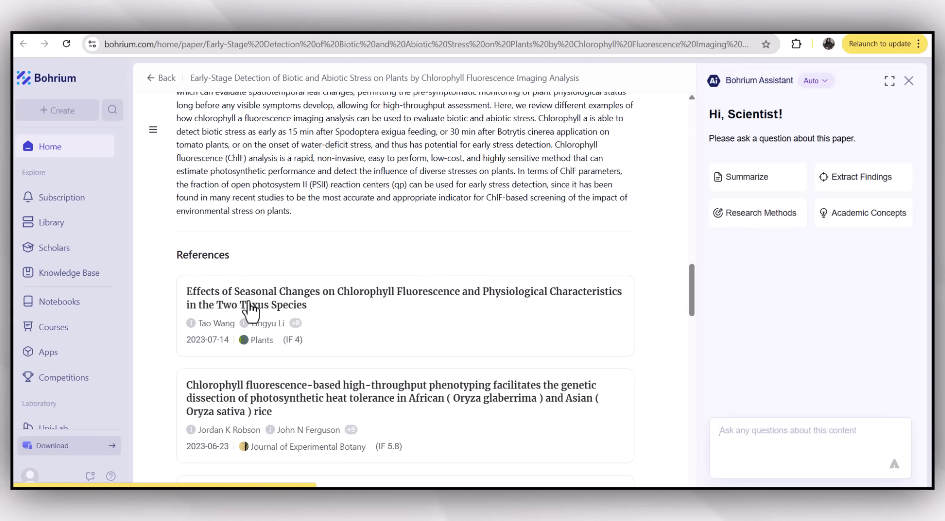
scroll(195, 306, "down", 3)
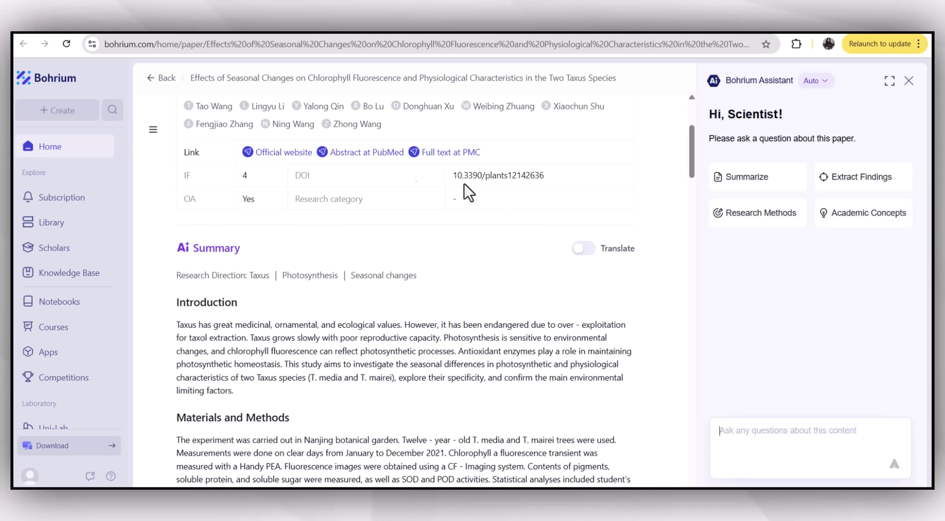
Scroll down the Taxus seasonal-changes paper page to its Journal information section.
scroll(232, 325, "down", 20)
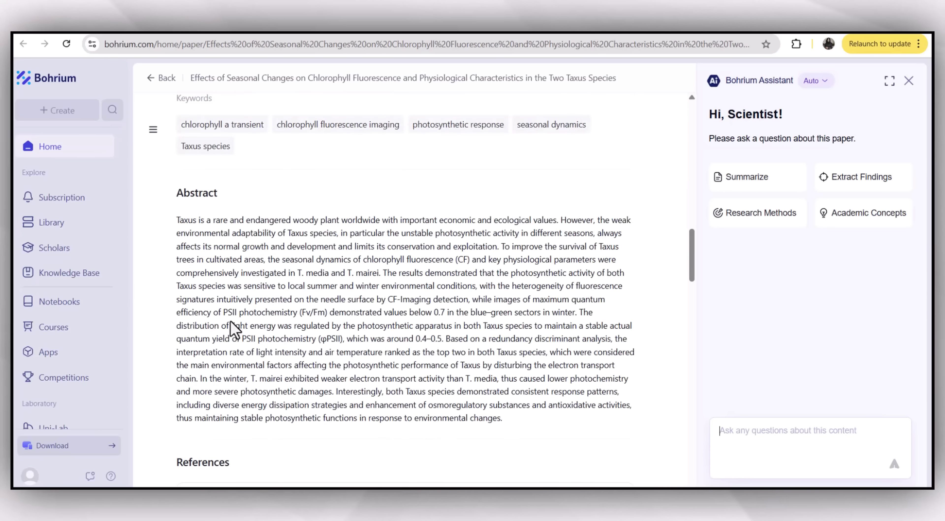
scroll(228, 317, "down", 8)
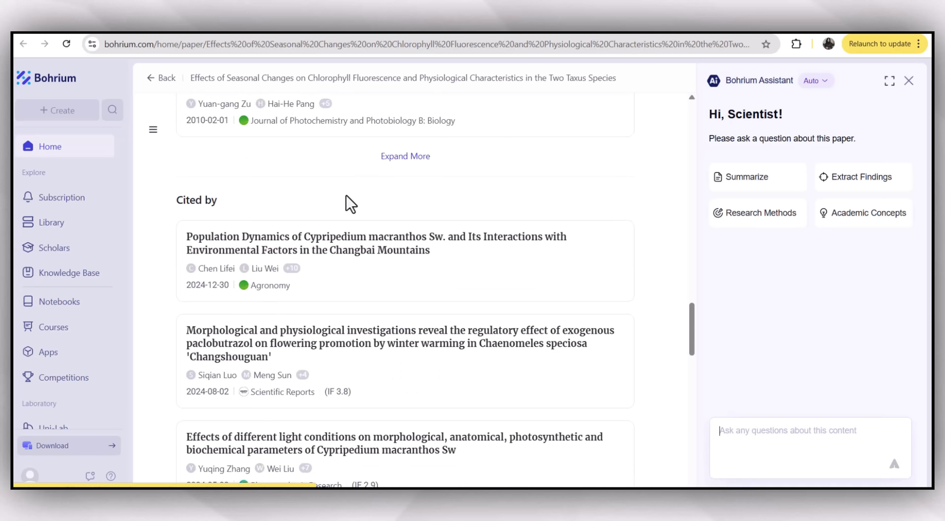
scroll(263, 295, "down", 5)
scroll(232, 270, "up", 5)
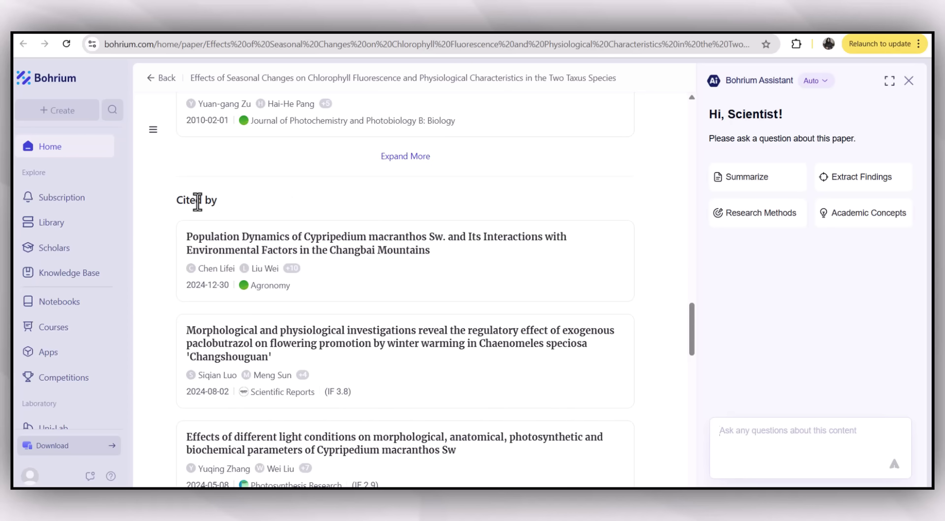
scroll(249, 220, "down", 10)
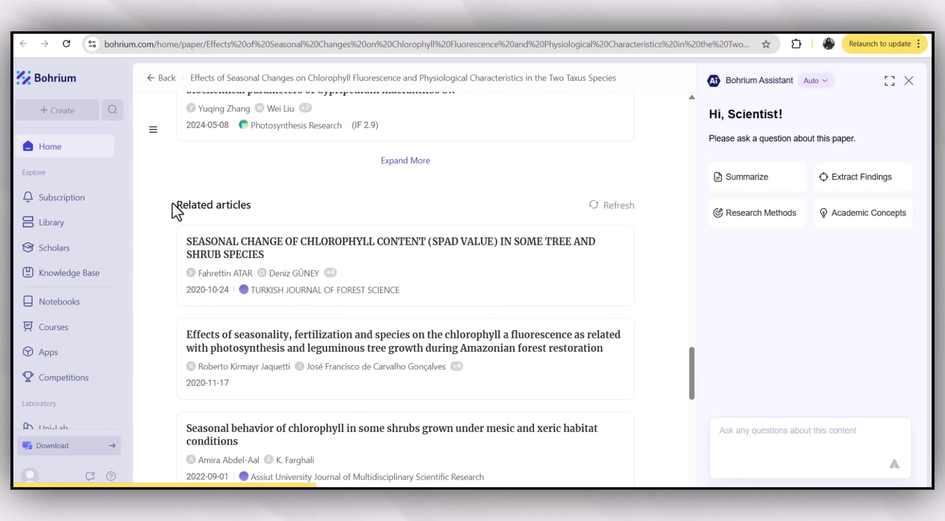
scroll(217, 207, "down", 5)
scroll(243, 229, "down", 15)
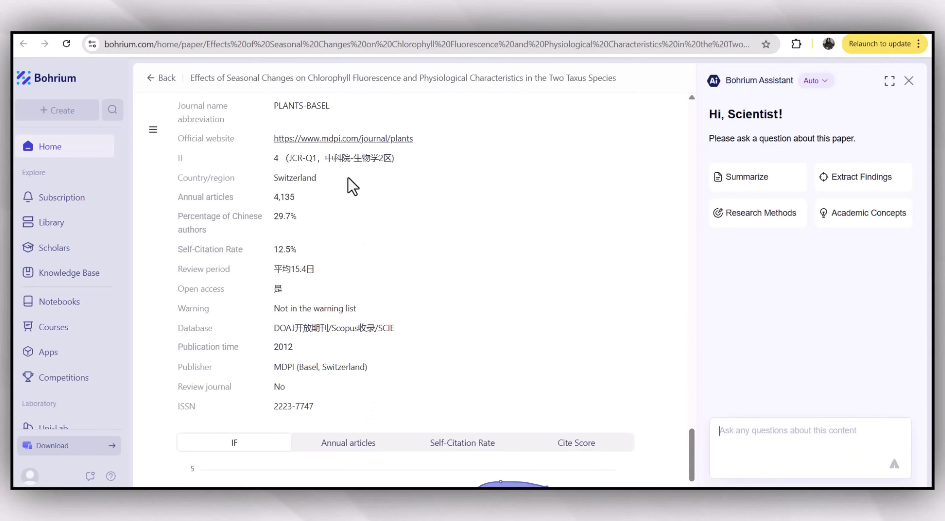
scroll(328, 200, "up", 5)
scroll(338, 220, "down", 5)
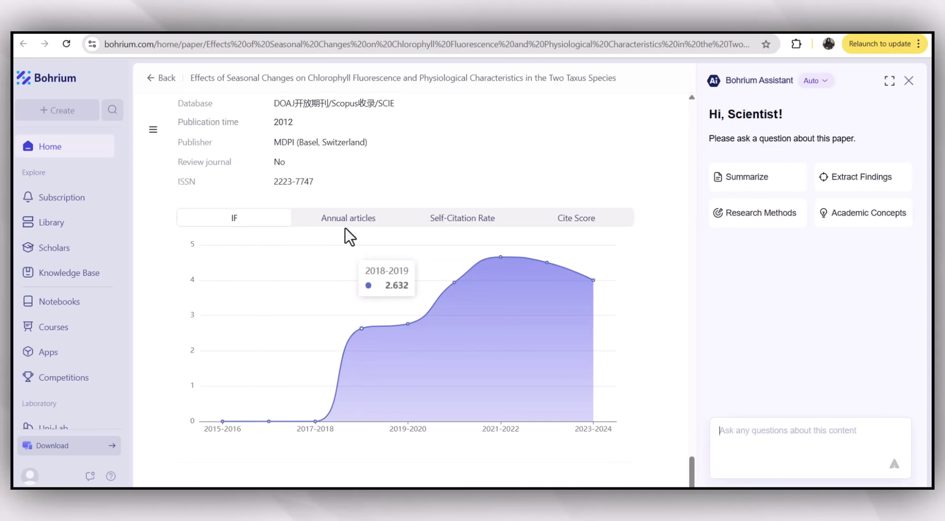
View the journal's Annual articles, Self-Citation Rate and Cite Score charts.
left_click(345, 219)
left_click(460, 222)
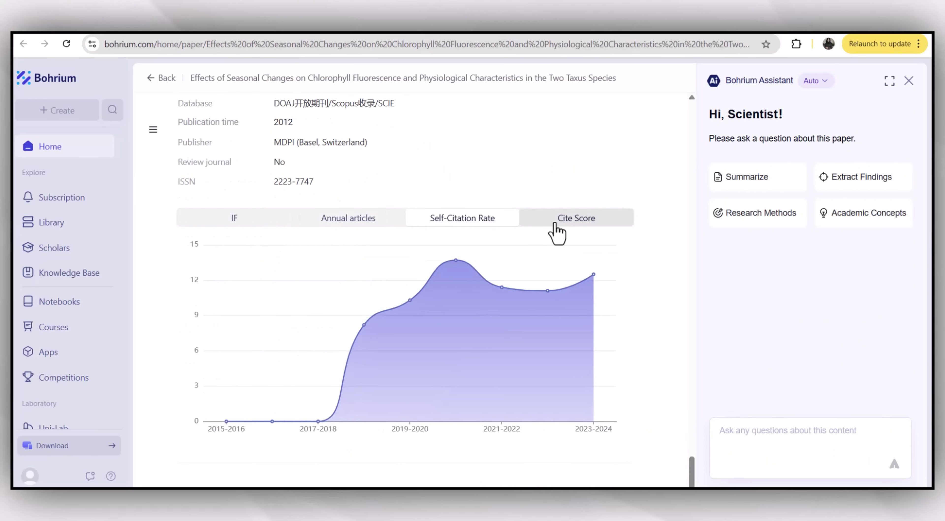
left_click(554, 220)
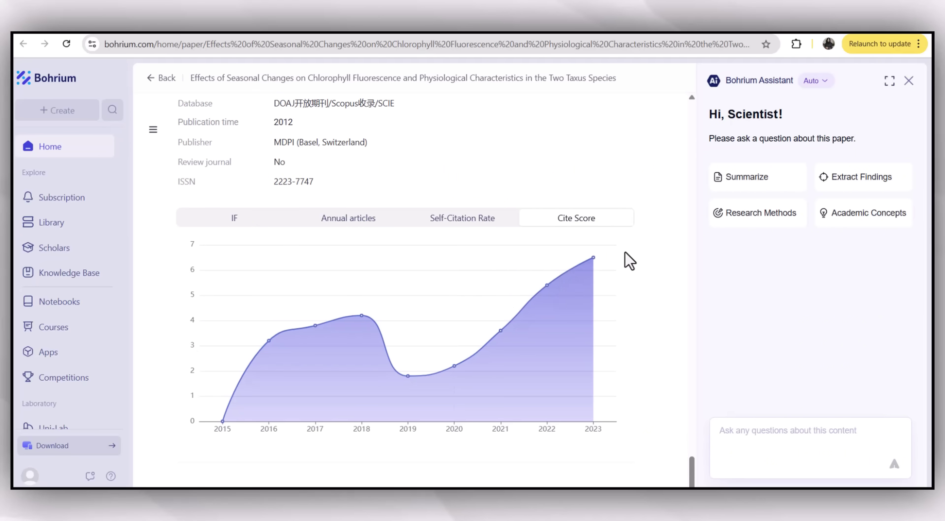
mouse_move(611, 258)
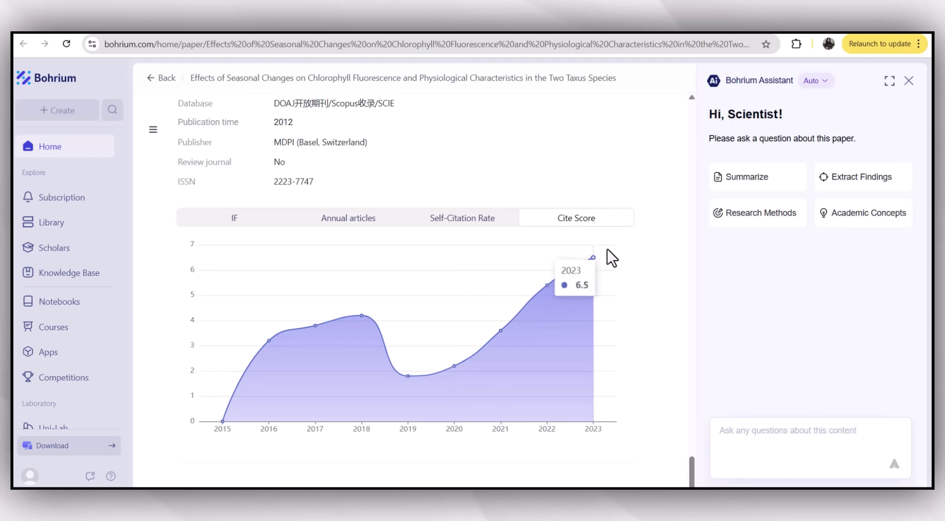
scroll(609, 255, "up", 10)
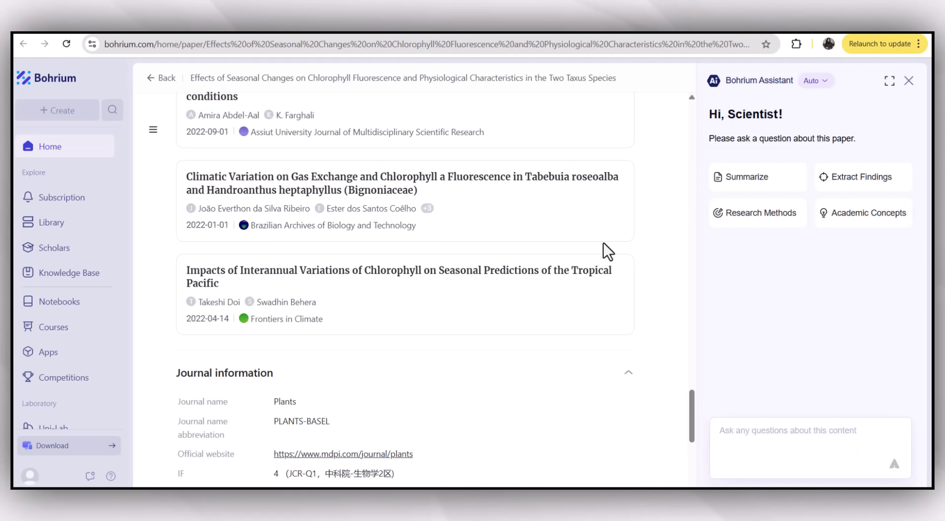
scroll(607, 252, "up", 15)
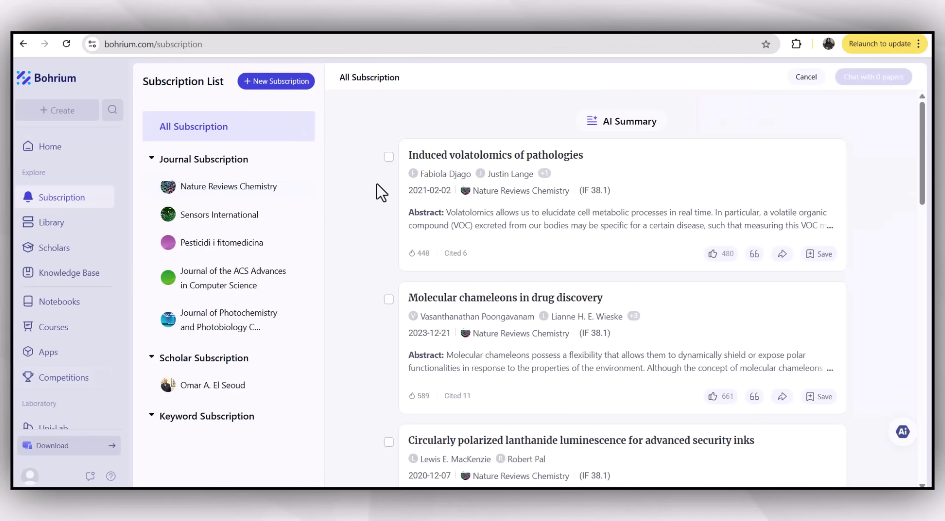
Open the subscribed scholar's paper feed and generate its AI summary.
scroll(377, 194, "down", 4)
left_click(208, 389)
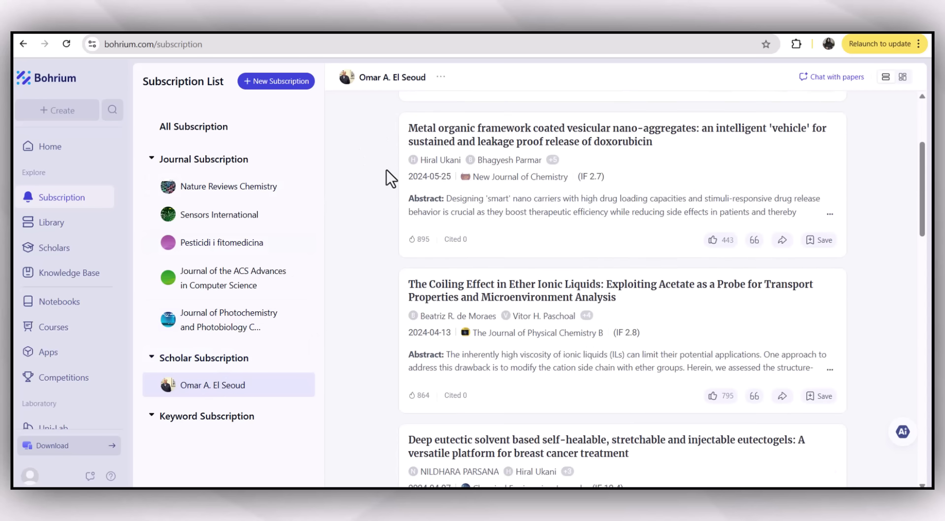
scroll(385, 182, "up", 1)
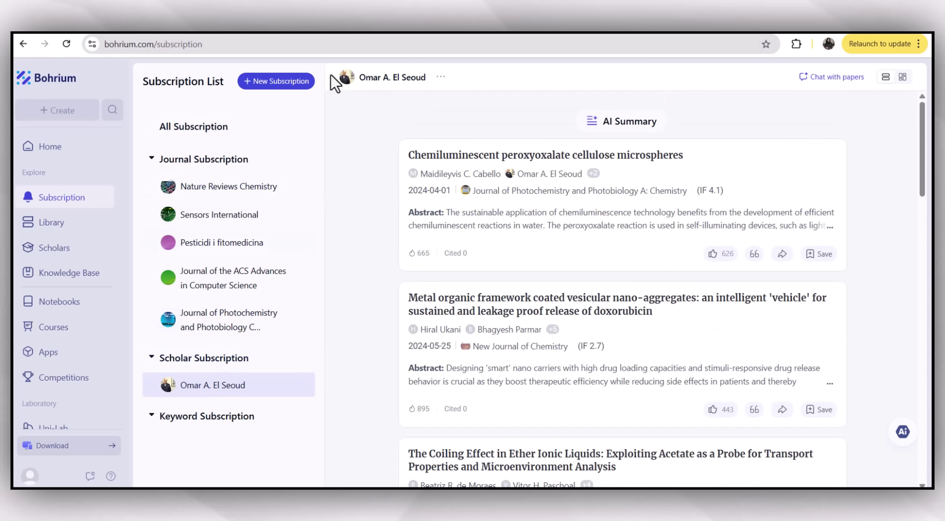
left_click(618, 126)
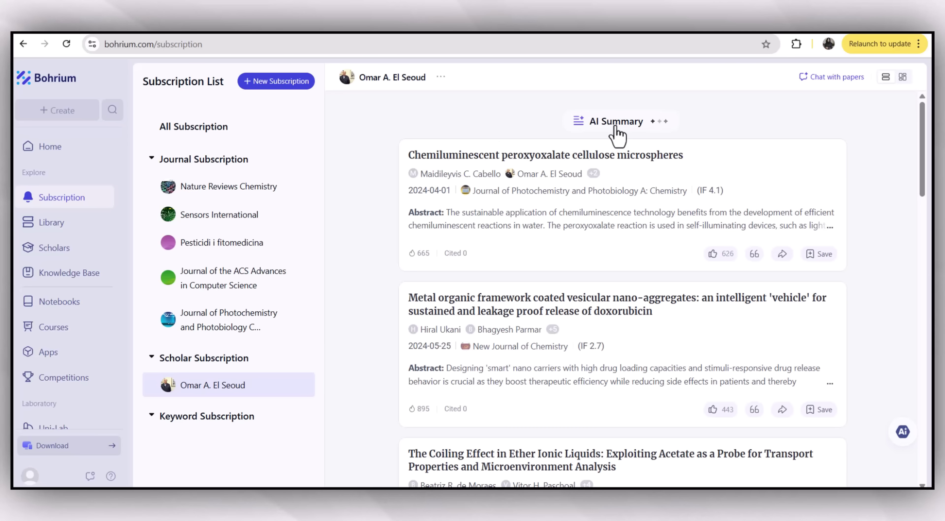
scroll(474, 134, "down", 5)
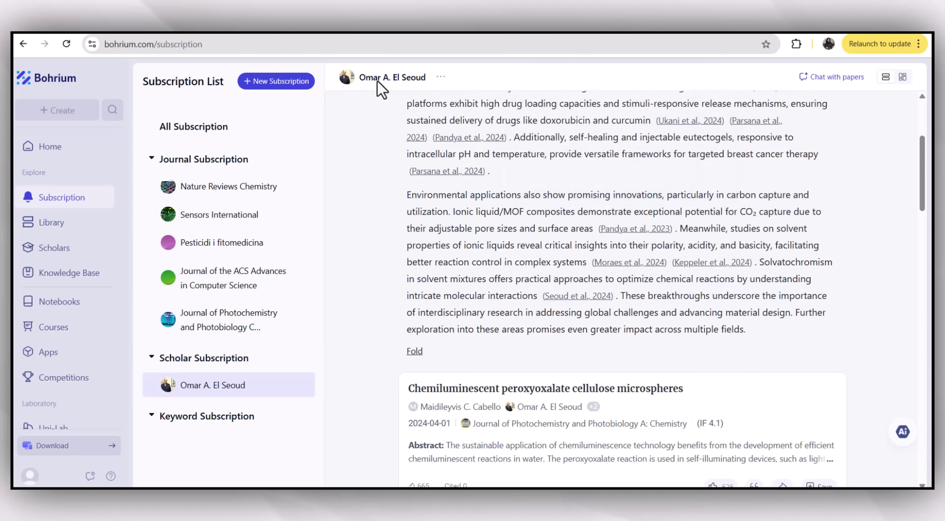
scroll(800, 118, "up", 3)
Select five papers for chat, including Biocompatible eutectogel, Ionic liquid composites and Bright and long-lasting.
left_click(819, 78)
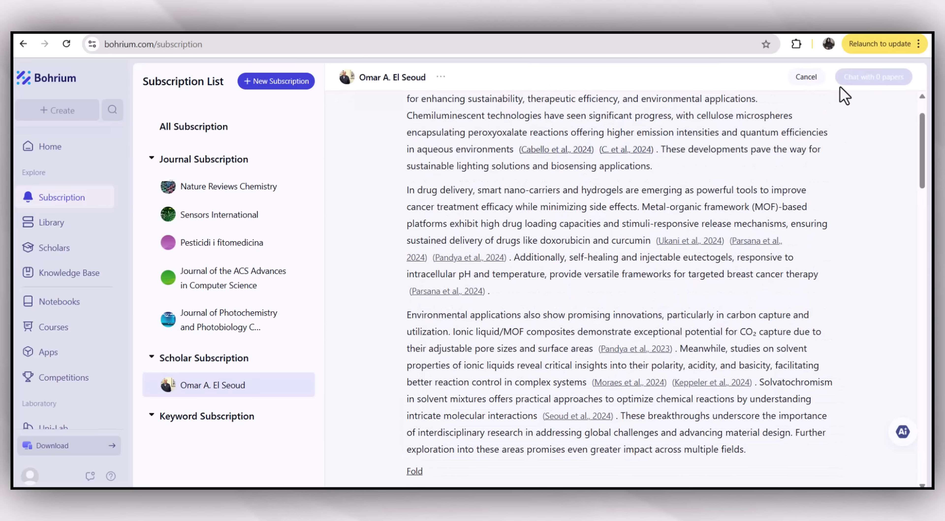
scroll(521, 238, "down", 15)
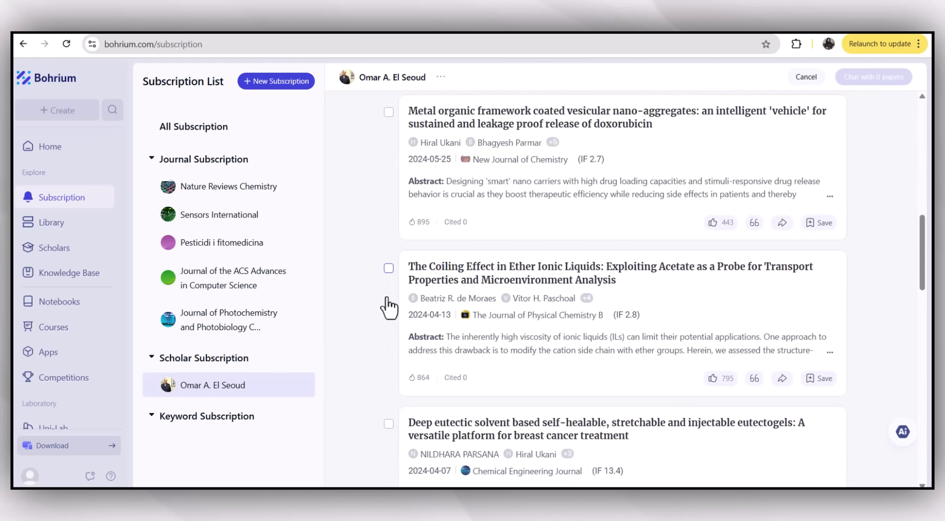
left_click(389, 268)
left_click(388, 424)
scroll(440, 394, "down", 5)
left_click(389, 341)
scroll(396, 386, "down", 3)
left_click(389, 374)
scroll(390, 384, "down", 3)
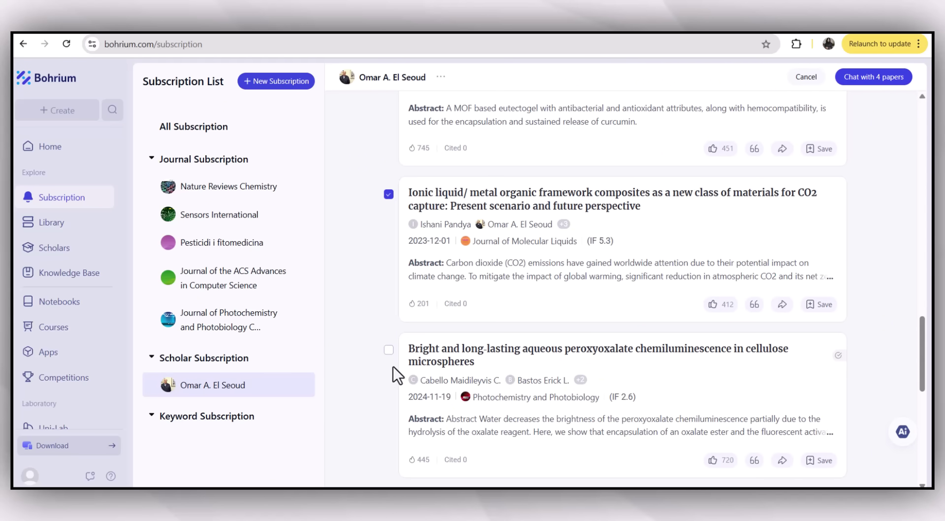
left_click(389, 350)
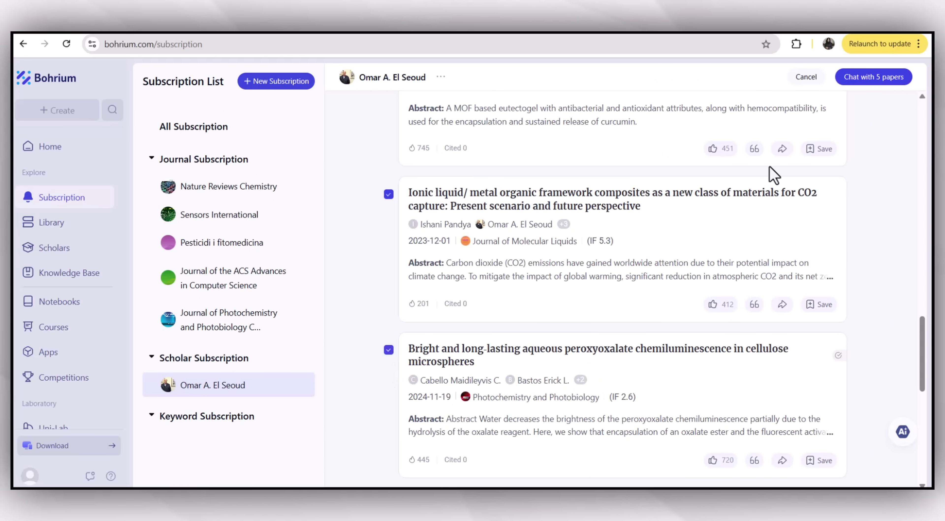
Chat with the 5 papers, asking 'research gaps in the mentioned papers'.
left_click(882, 79)
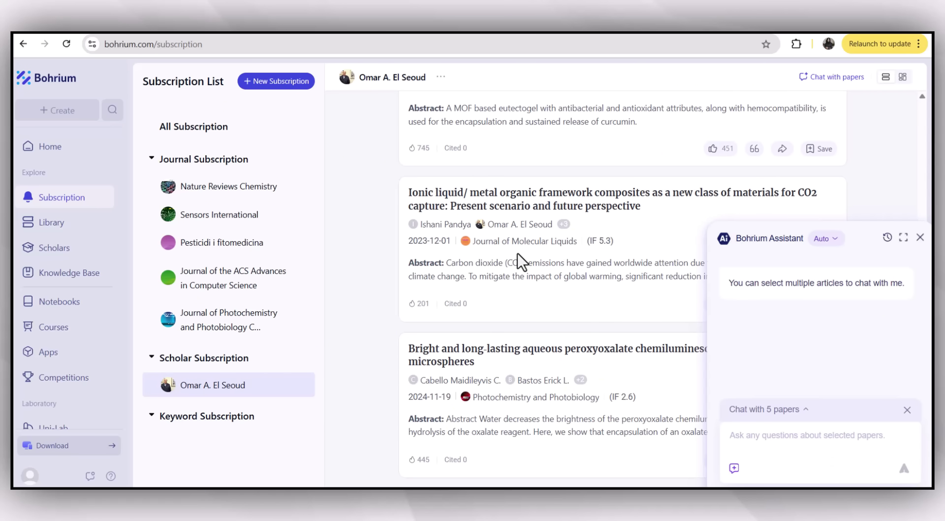
left_click(796, 442)
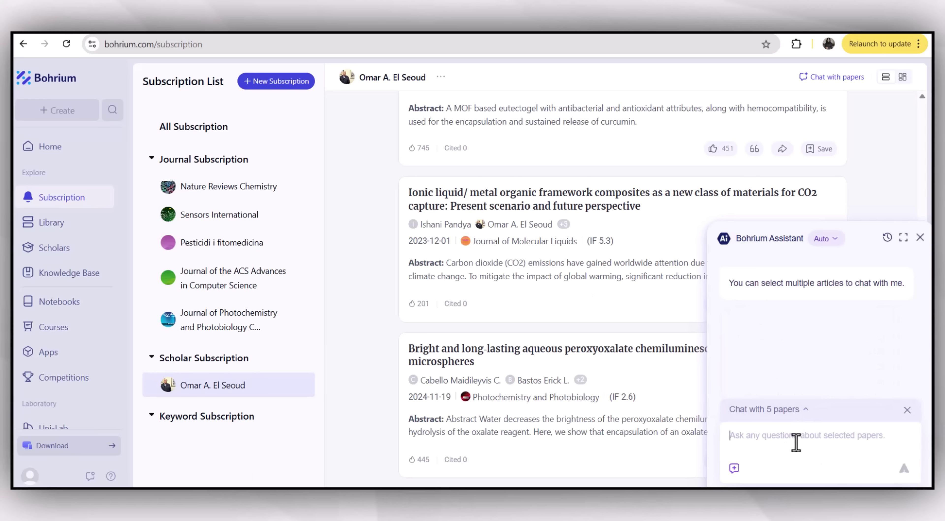
type("researc")
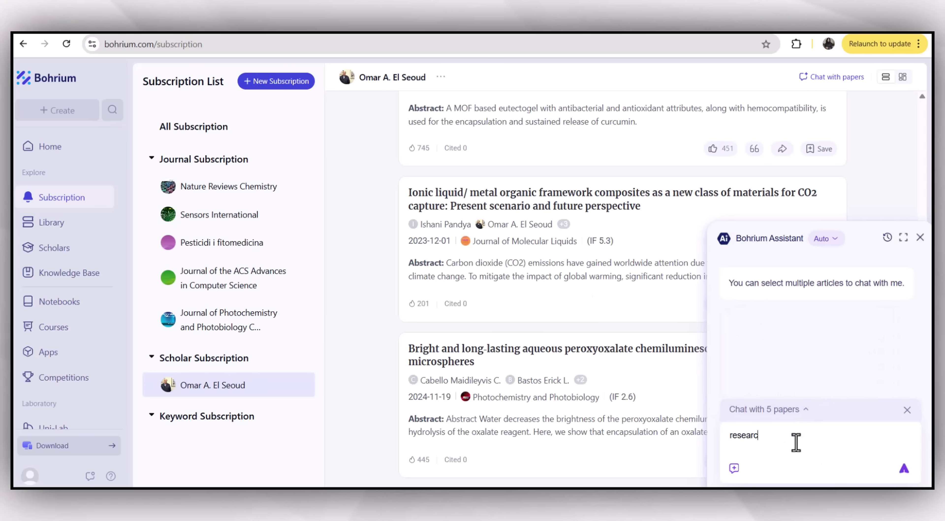
type("h gaps in the mentione")
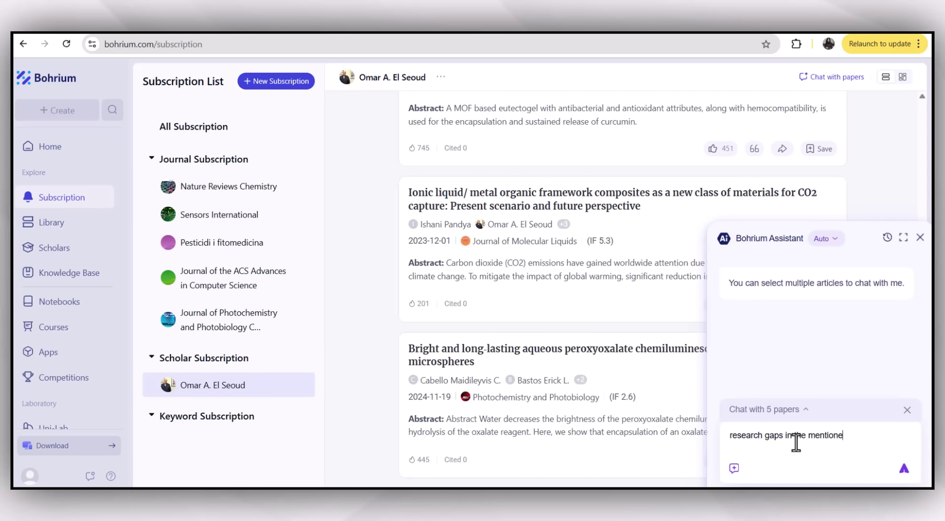
type("d papers")
key("Return")
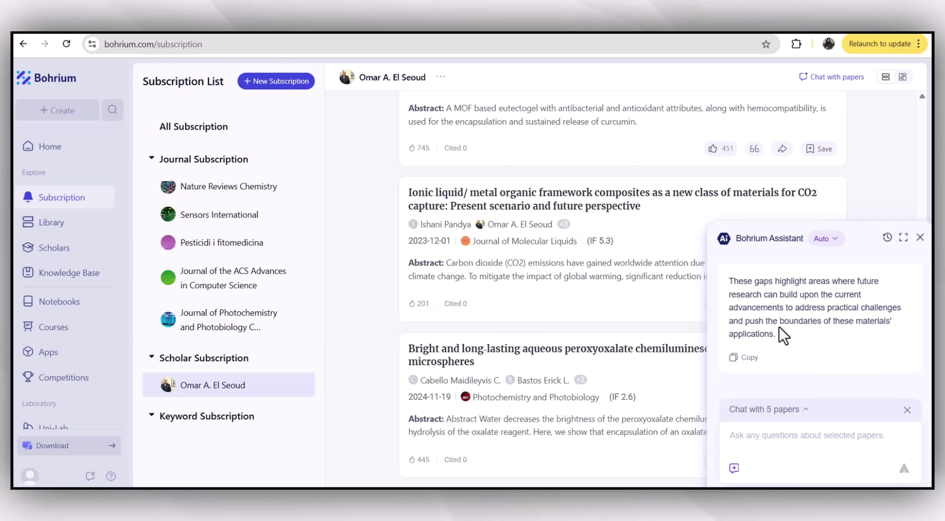
scroll(355, 217, "up", 5)
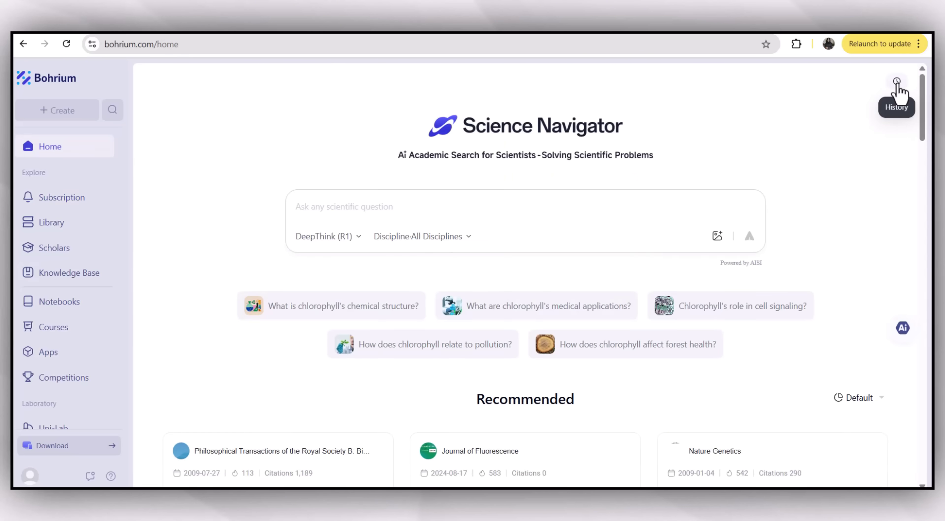
Check the search history panel on Home, then close it.
left_click(896, 86)
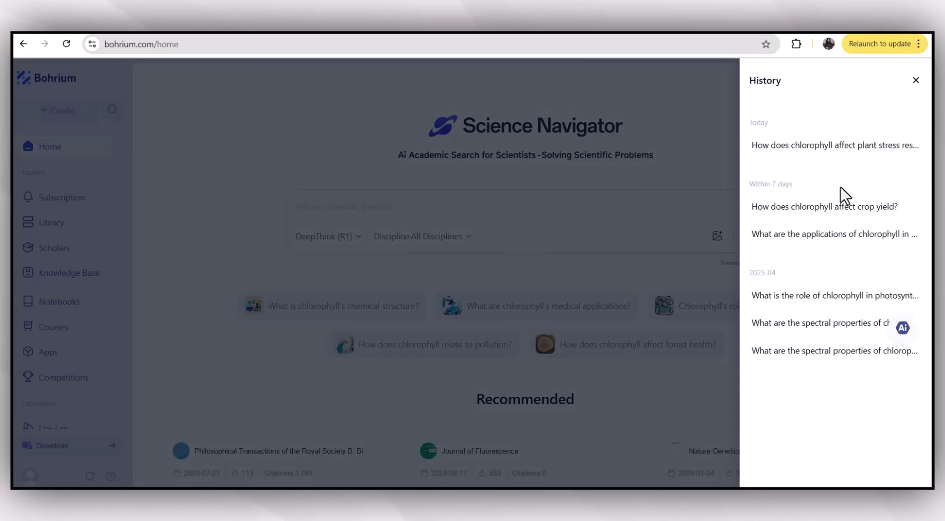
left_click(916, 81)
left_click(895, 87)
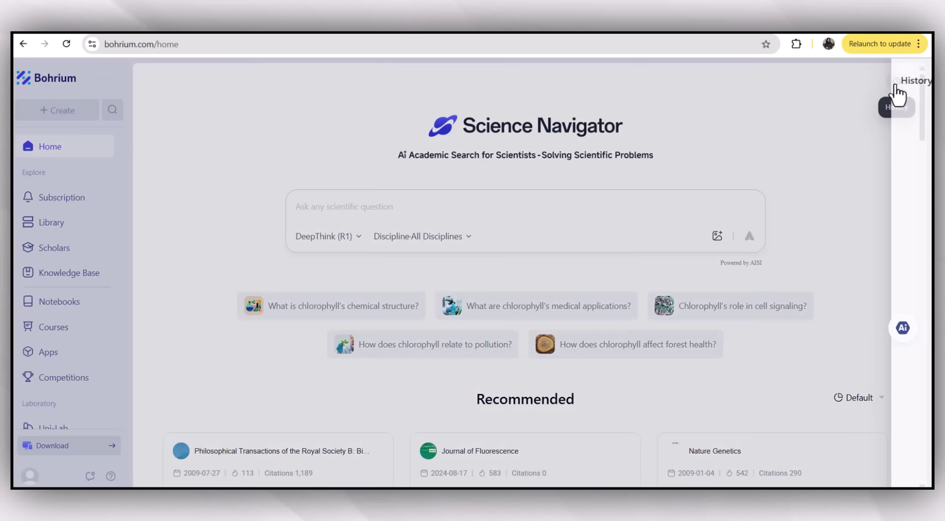
left_click(916, 80)
Visit Apps, then Competitions, browsing the Your, Completed and Ongoing Competitions tabs.
left_click(63, 353)
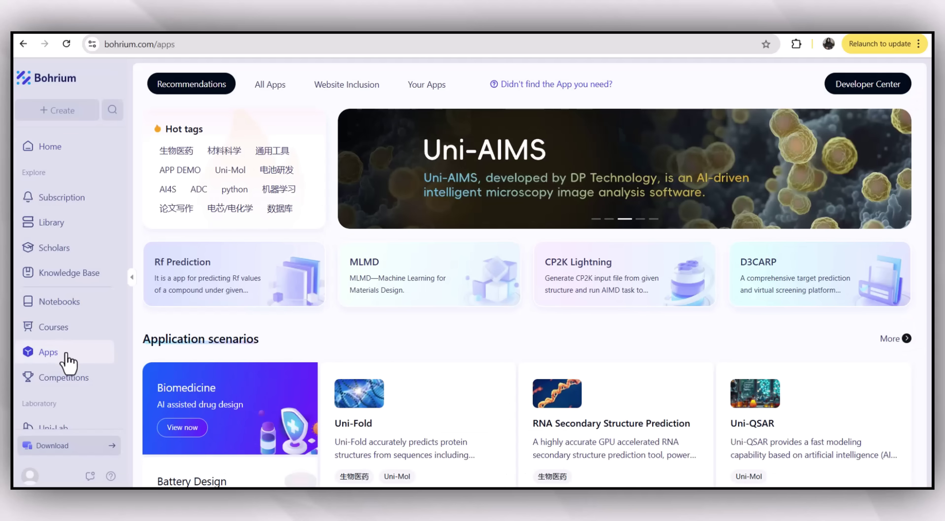
left_click(64, 377)
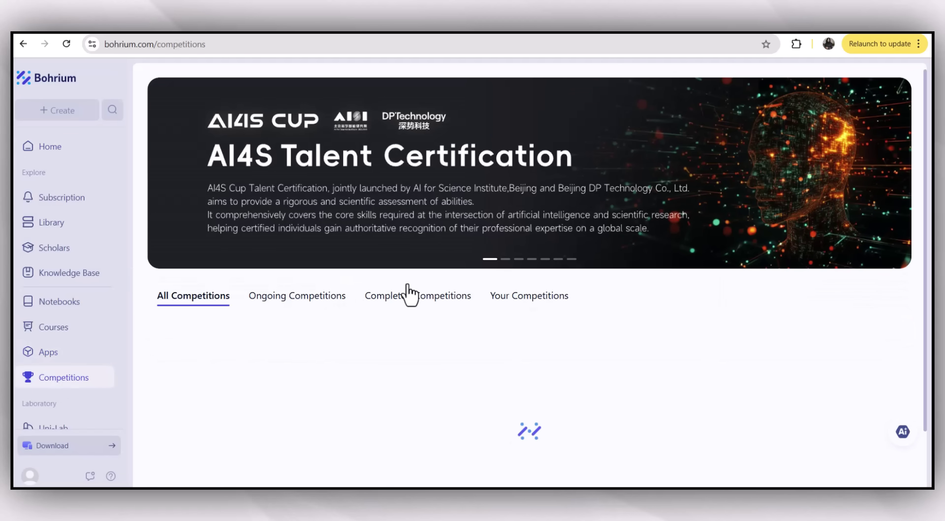
left_click(513, 298)
left_click(437, 305)
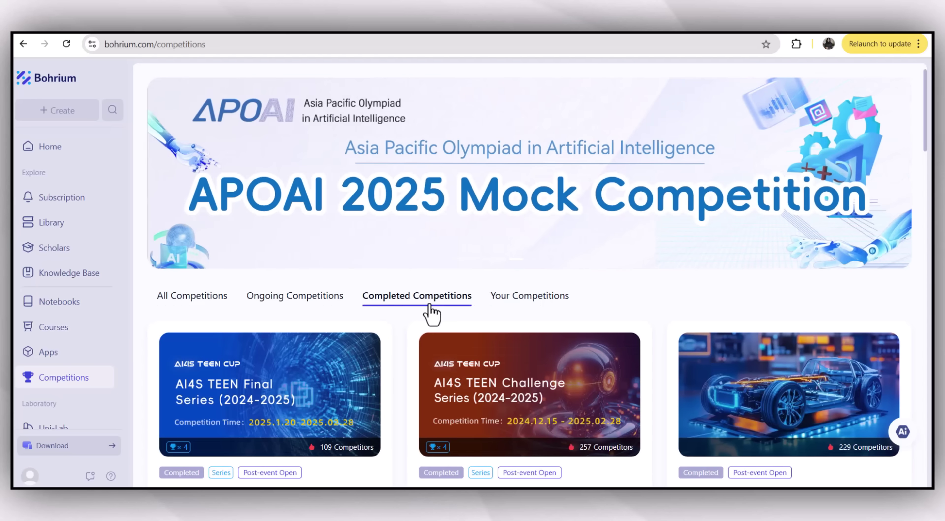
scroll(430, 308, "down", 3)
left_click(295, 186)
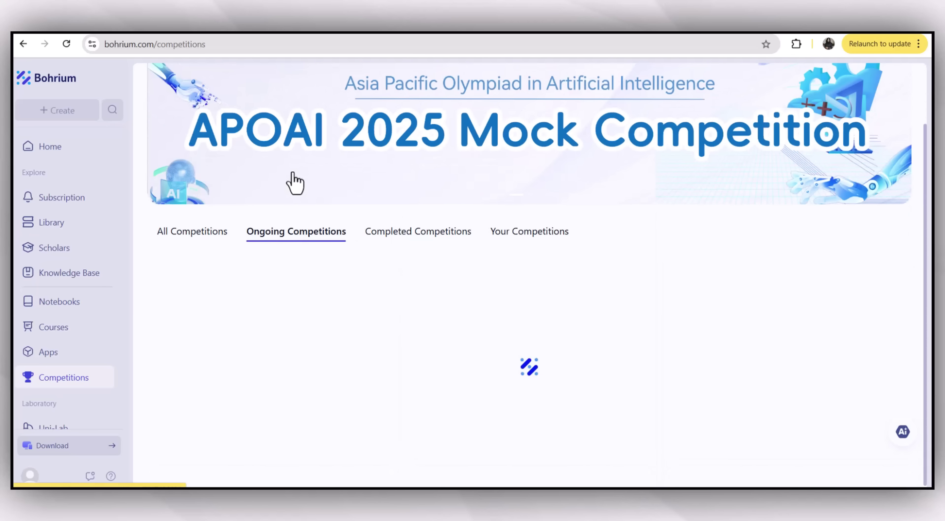